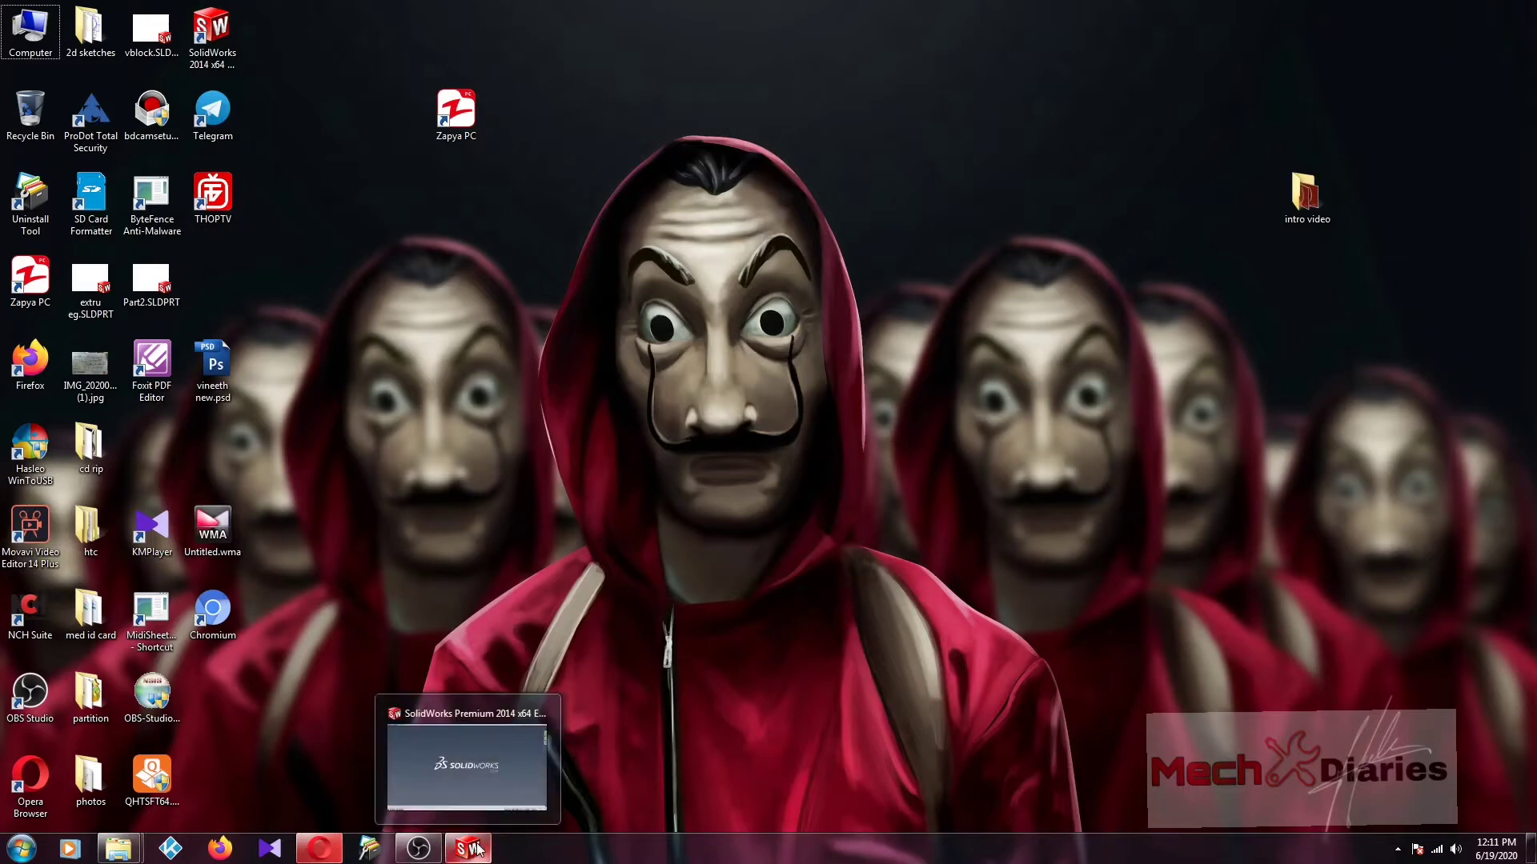
- Restore the minimized SolidWorks 2014 window from the taskbar to full screen
left_click(466, 764)
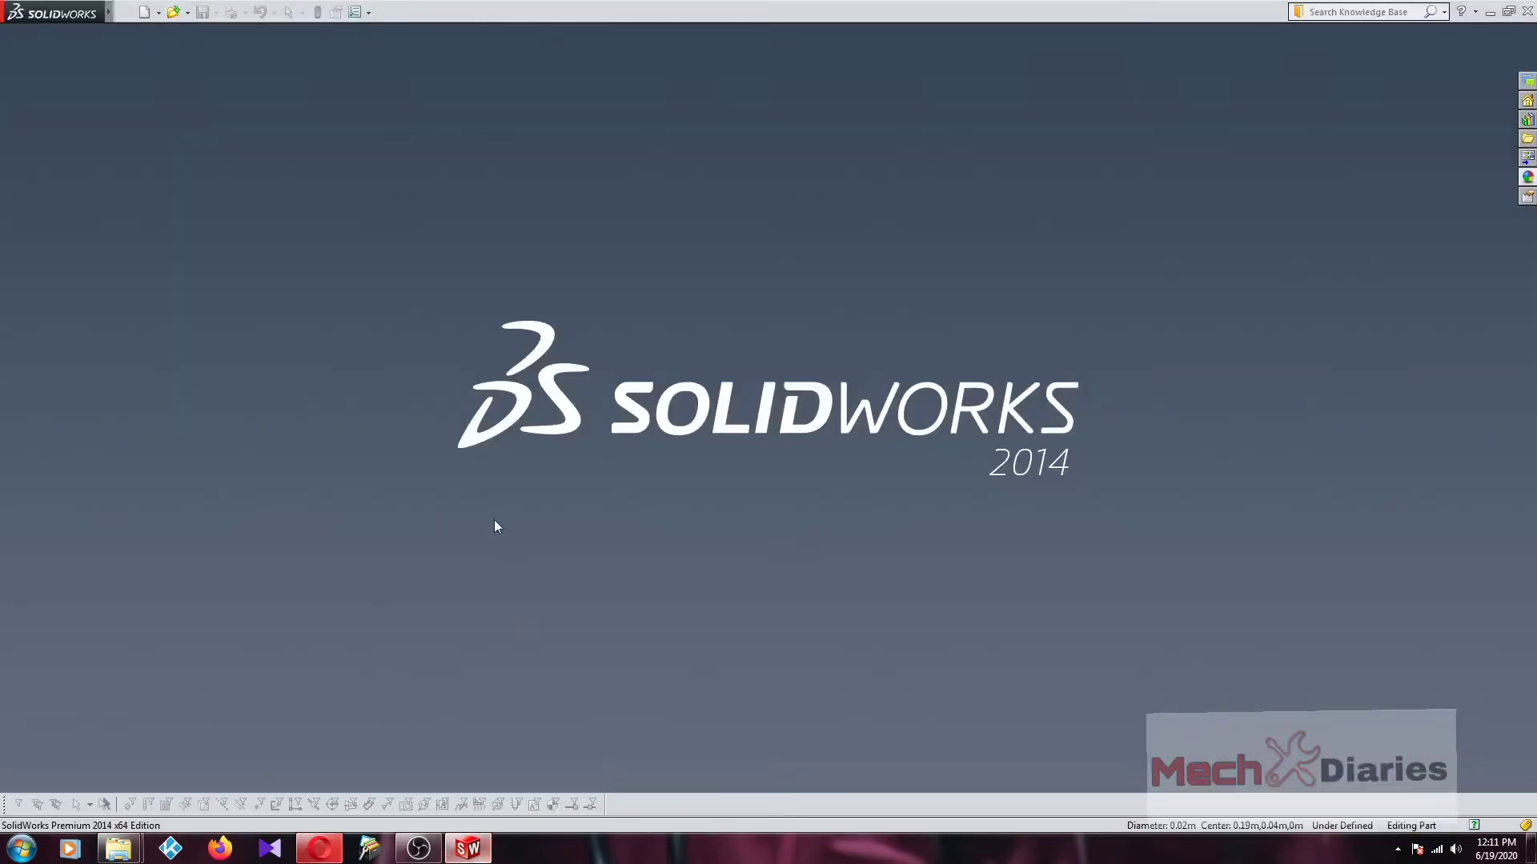
- Create a new blank Part document (Part11) through File > New
left_click(128, 12)
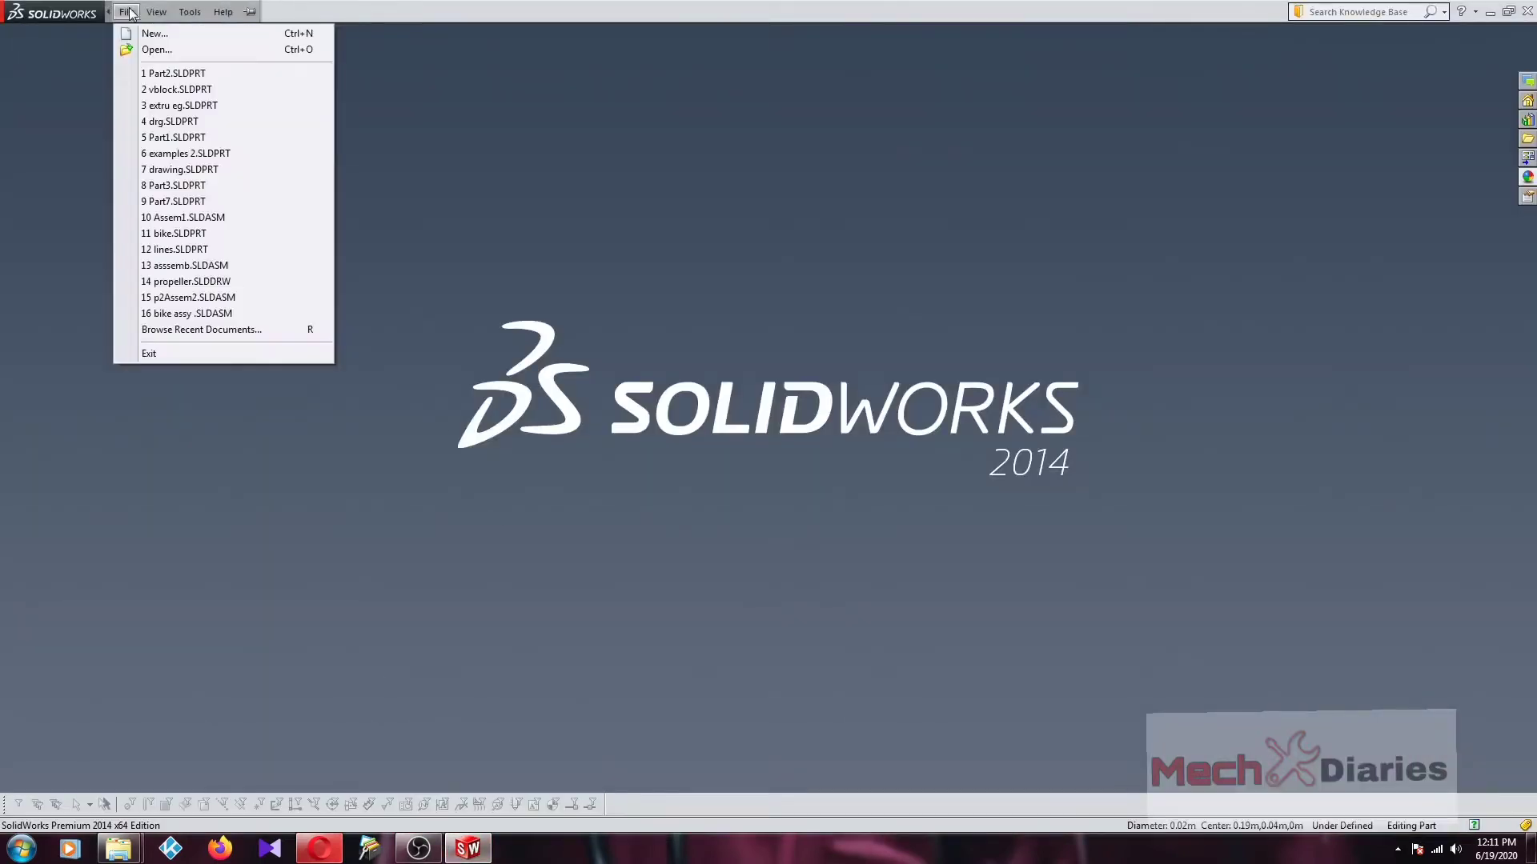
left_click(148, 33)
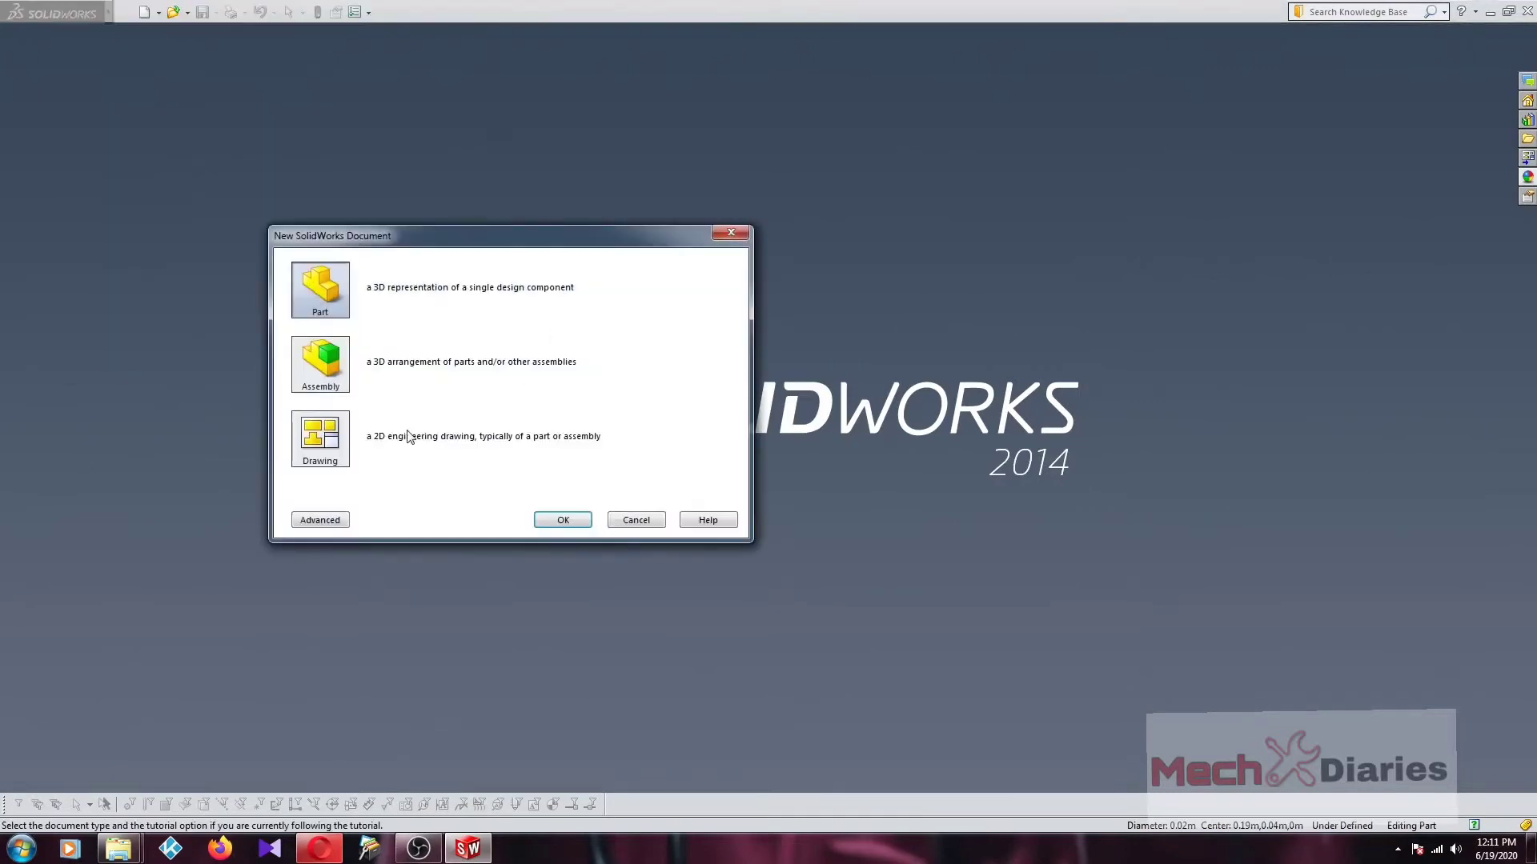
left_click(564, 518)
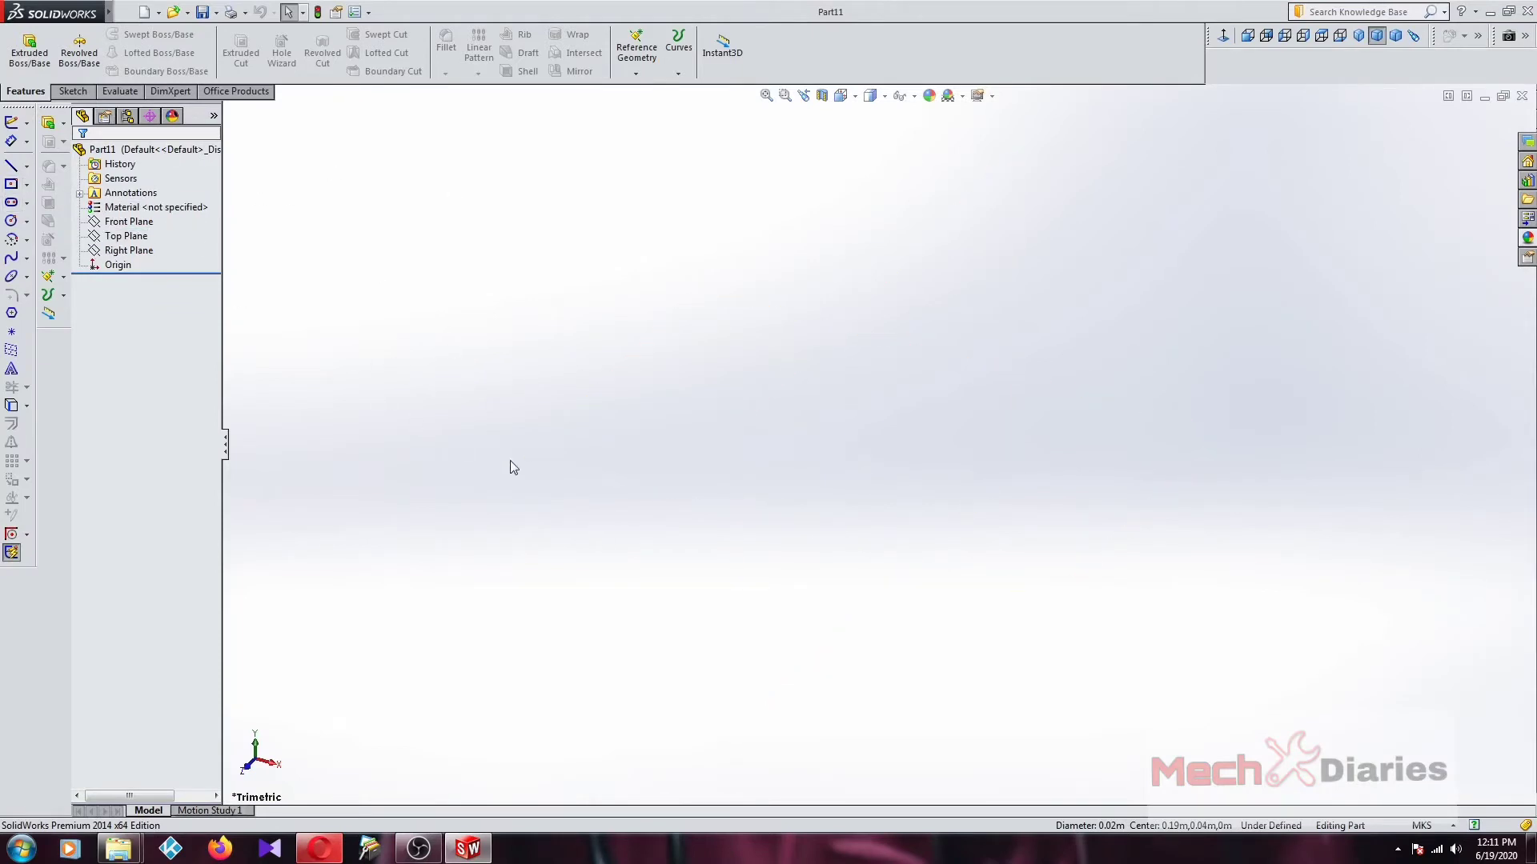
- Viewing the Top Plane face-on, sketch an origin-centred circle of about 0.101 radius
left_click(118, 240)
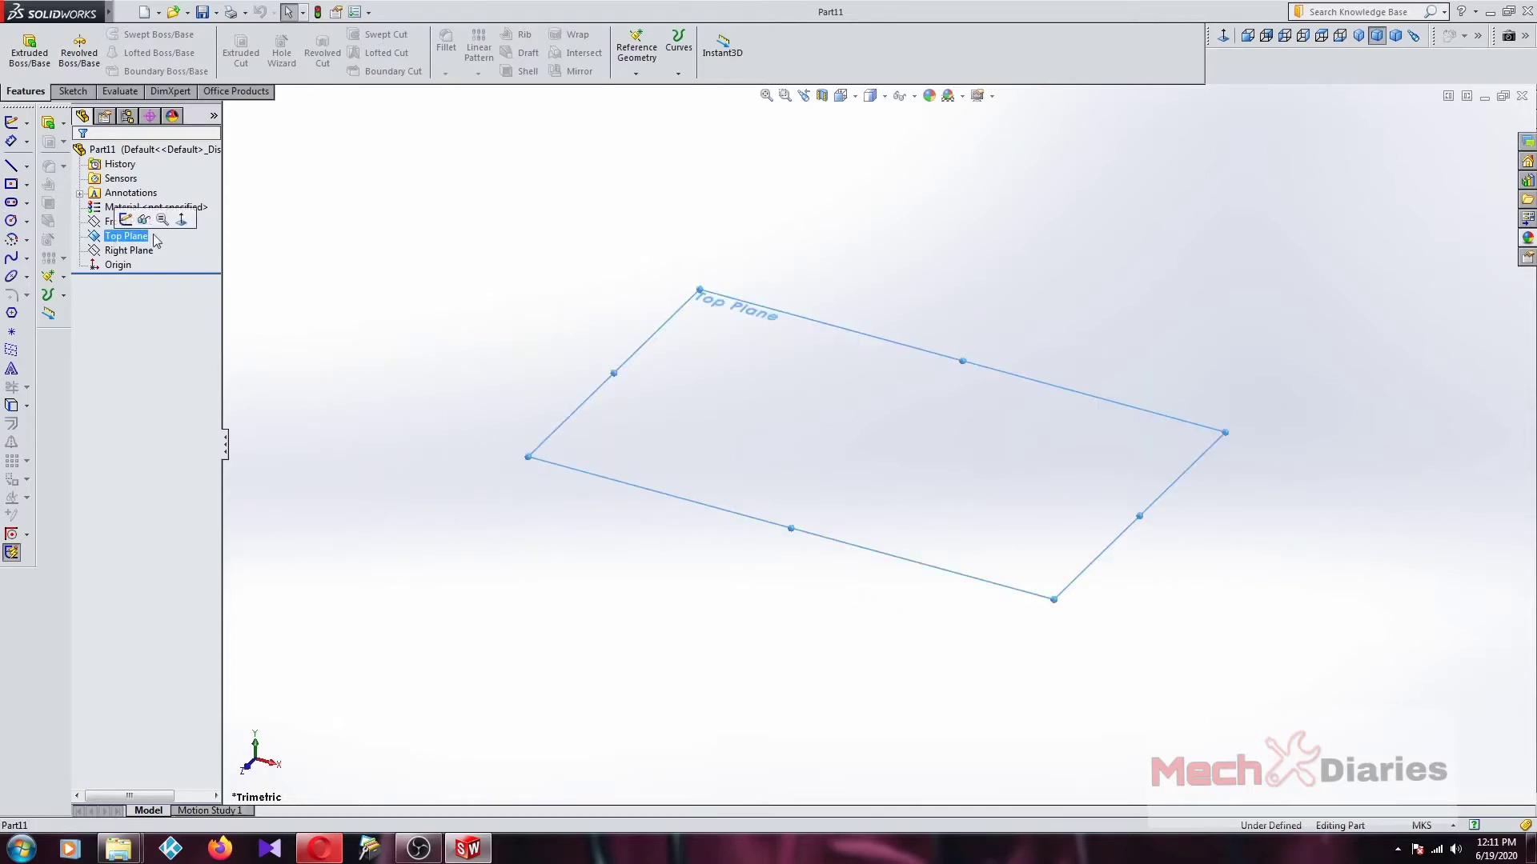
left_click(1223, 36)
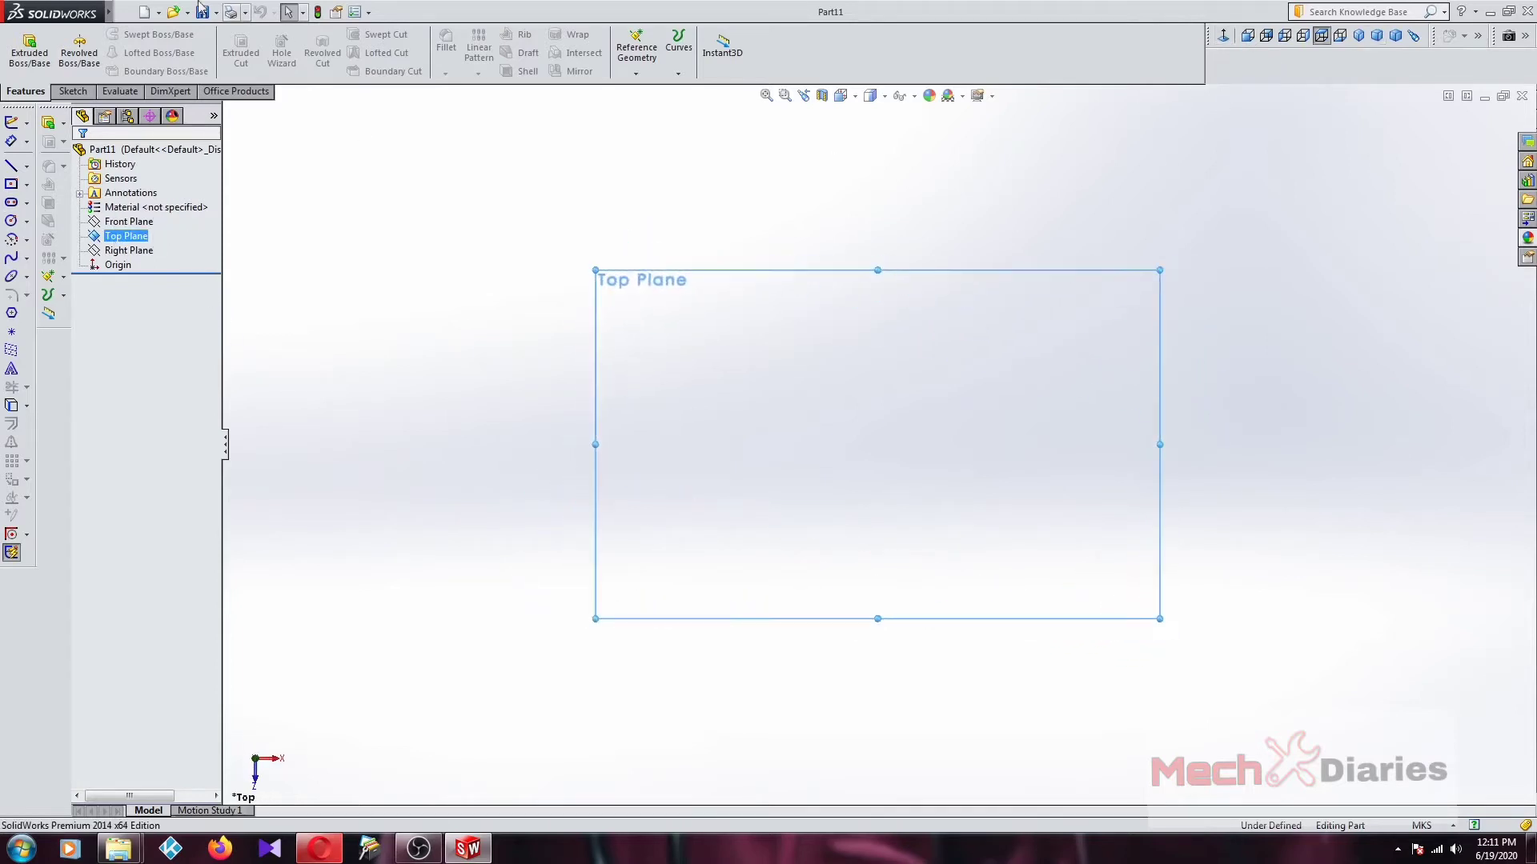
left_click(71, 90)
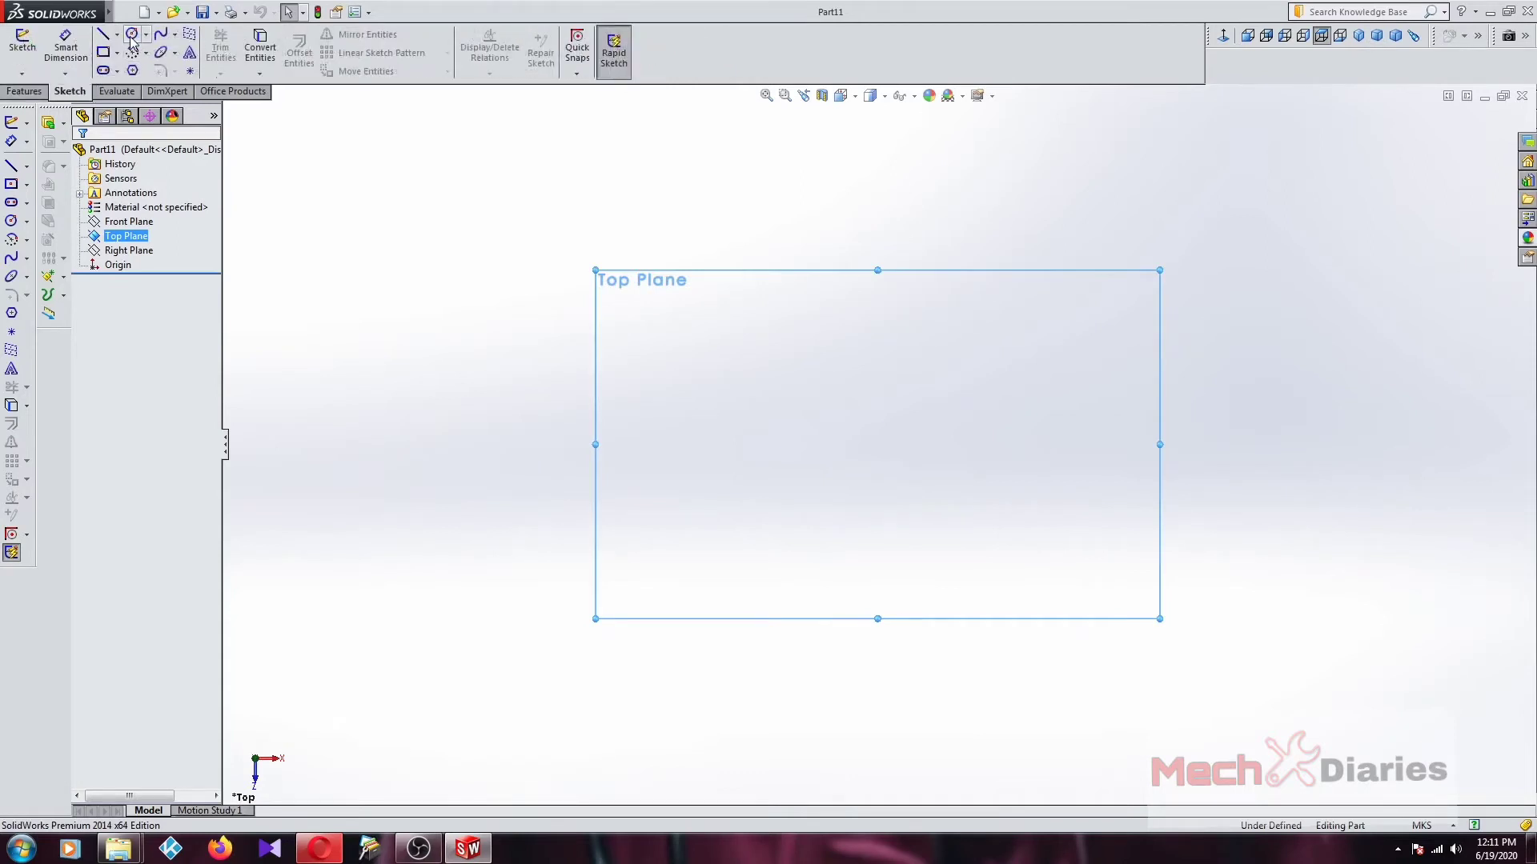
left_click(132, 34)
left_click(878, 444)
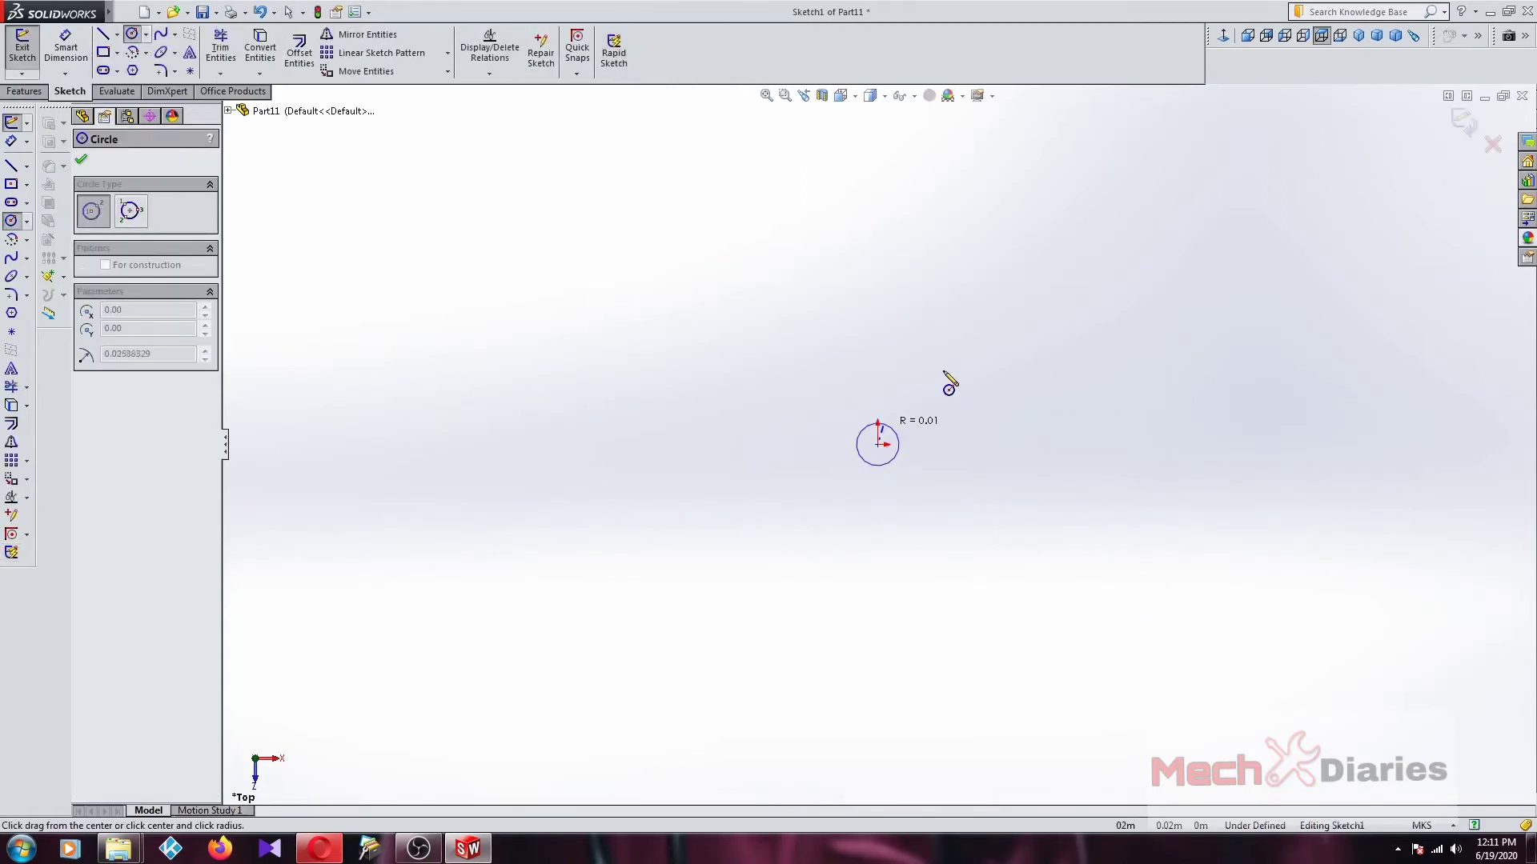
left_click(1153, 275)
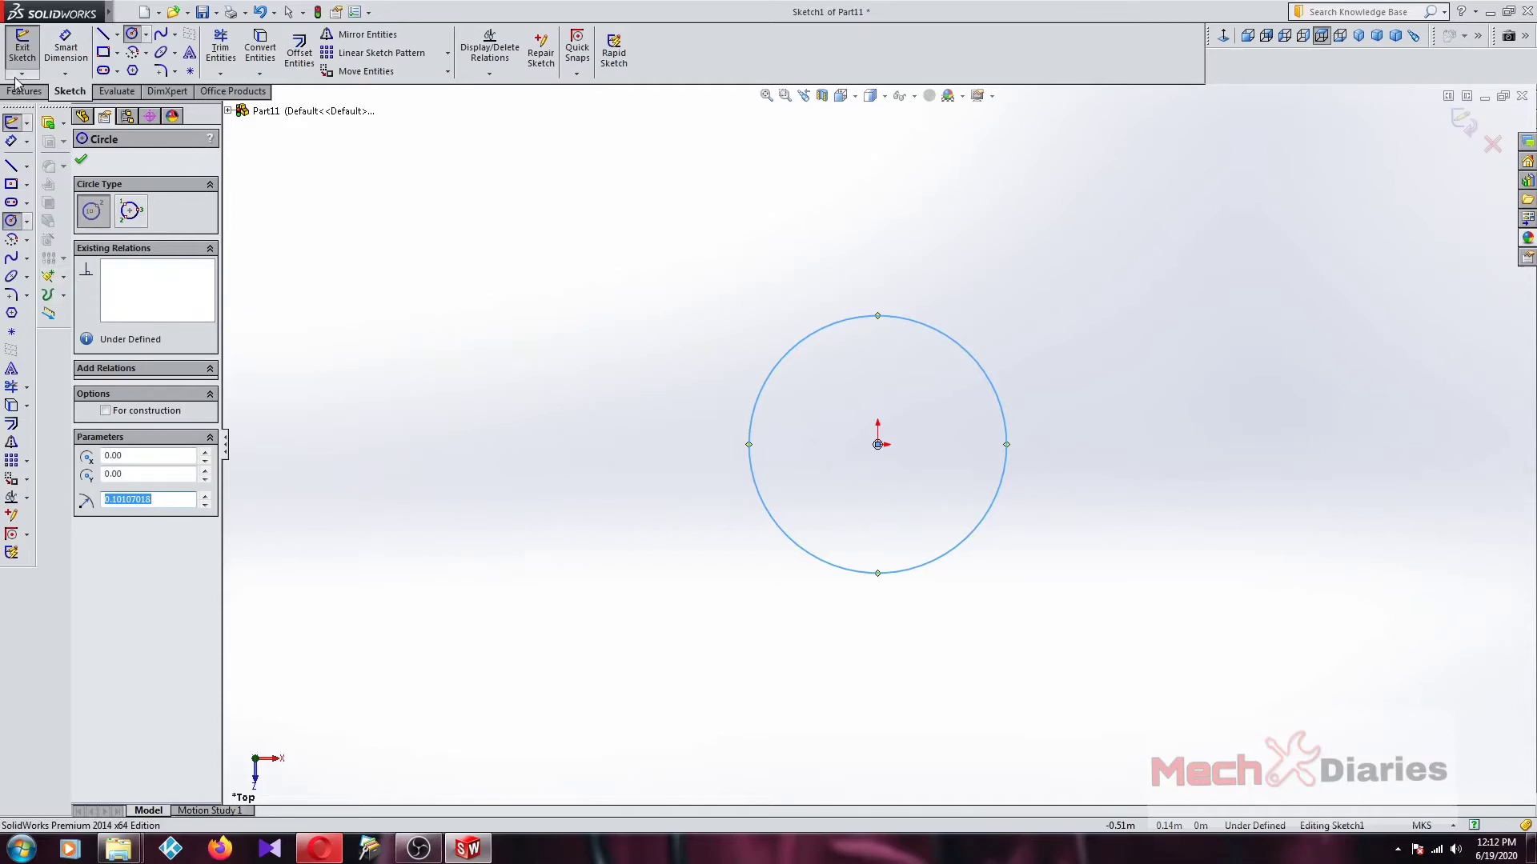
left_click(24, 90)
- Add a clockwise helix on the circle: pitch 0.135 m, 10 revolutions, 180° start angle
left_click(685, 74)
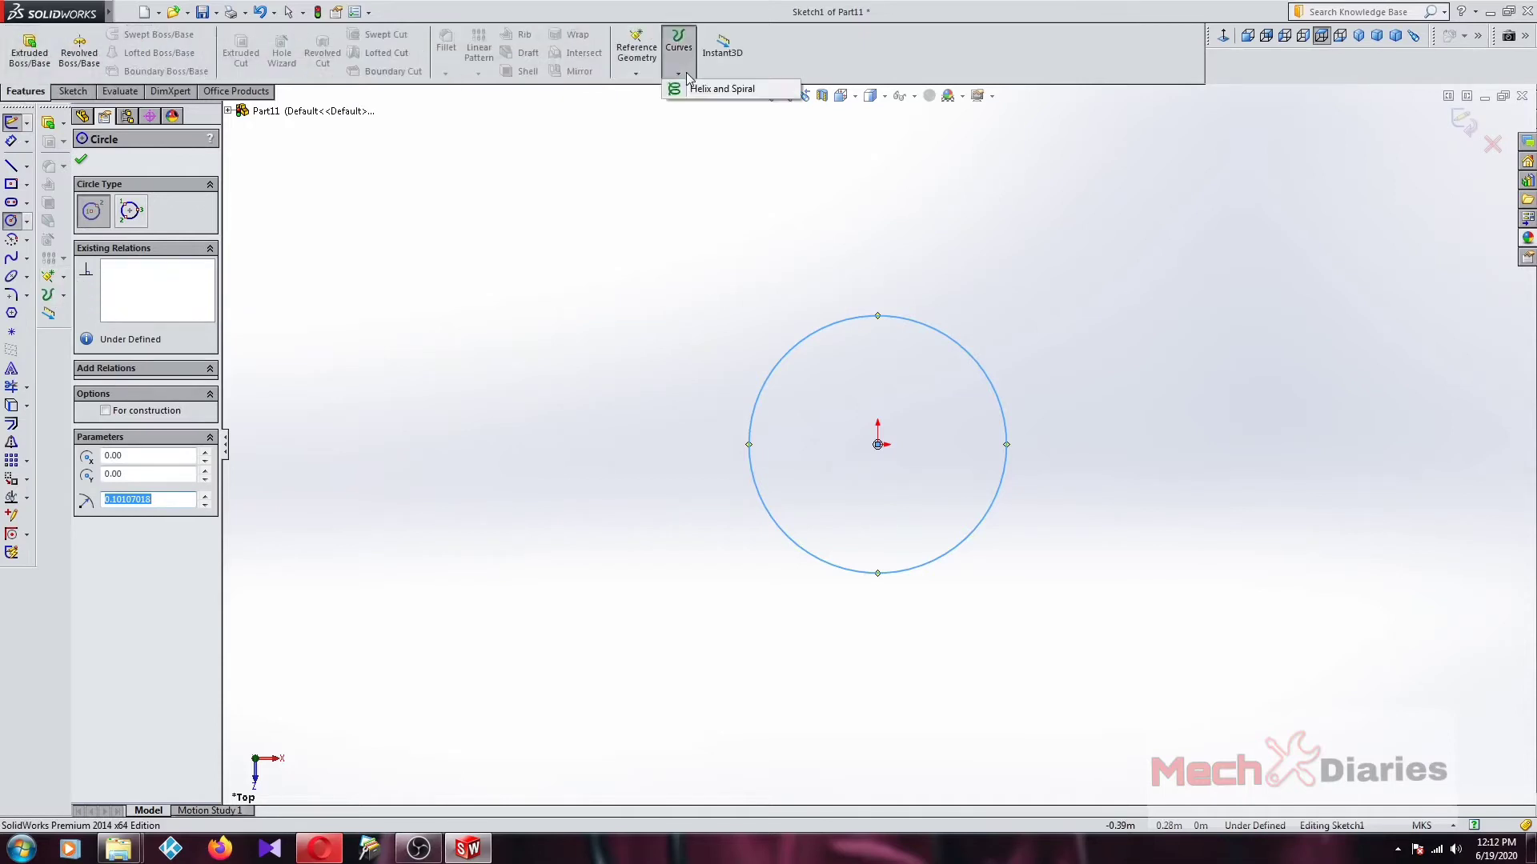
left_click(711, 89)
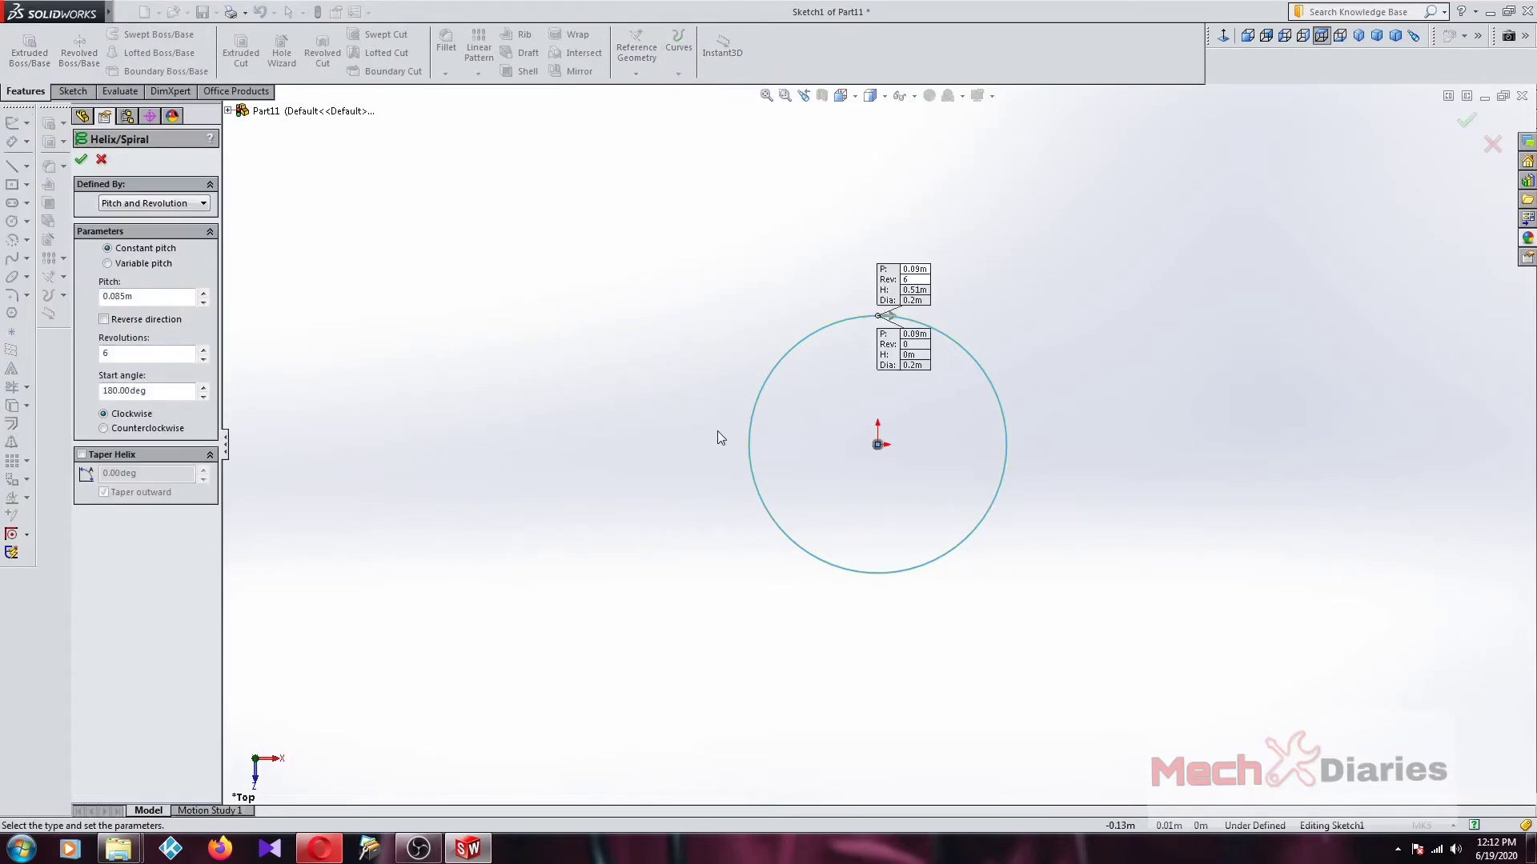
middle_click_drag(717, 437, 953, 395)
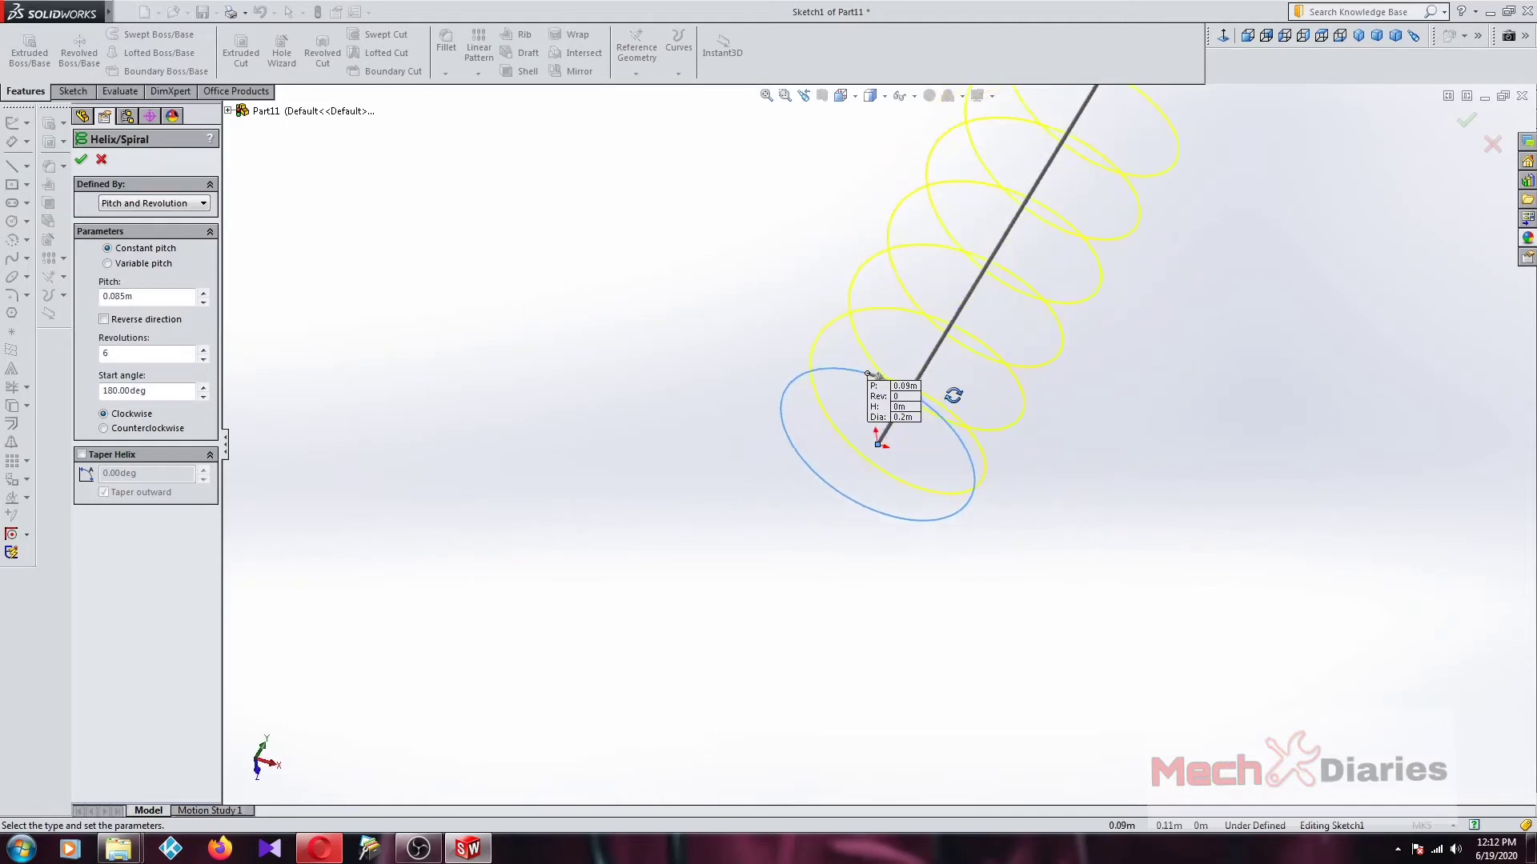
scroll(954, 396, "up", 3)
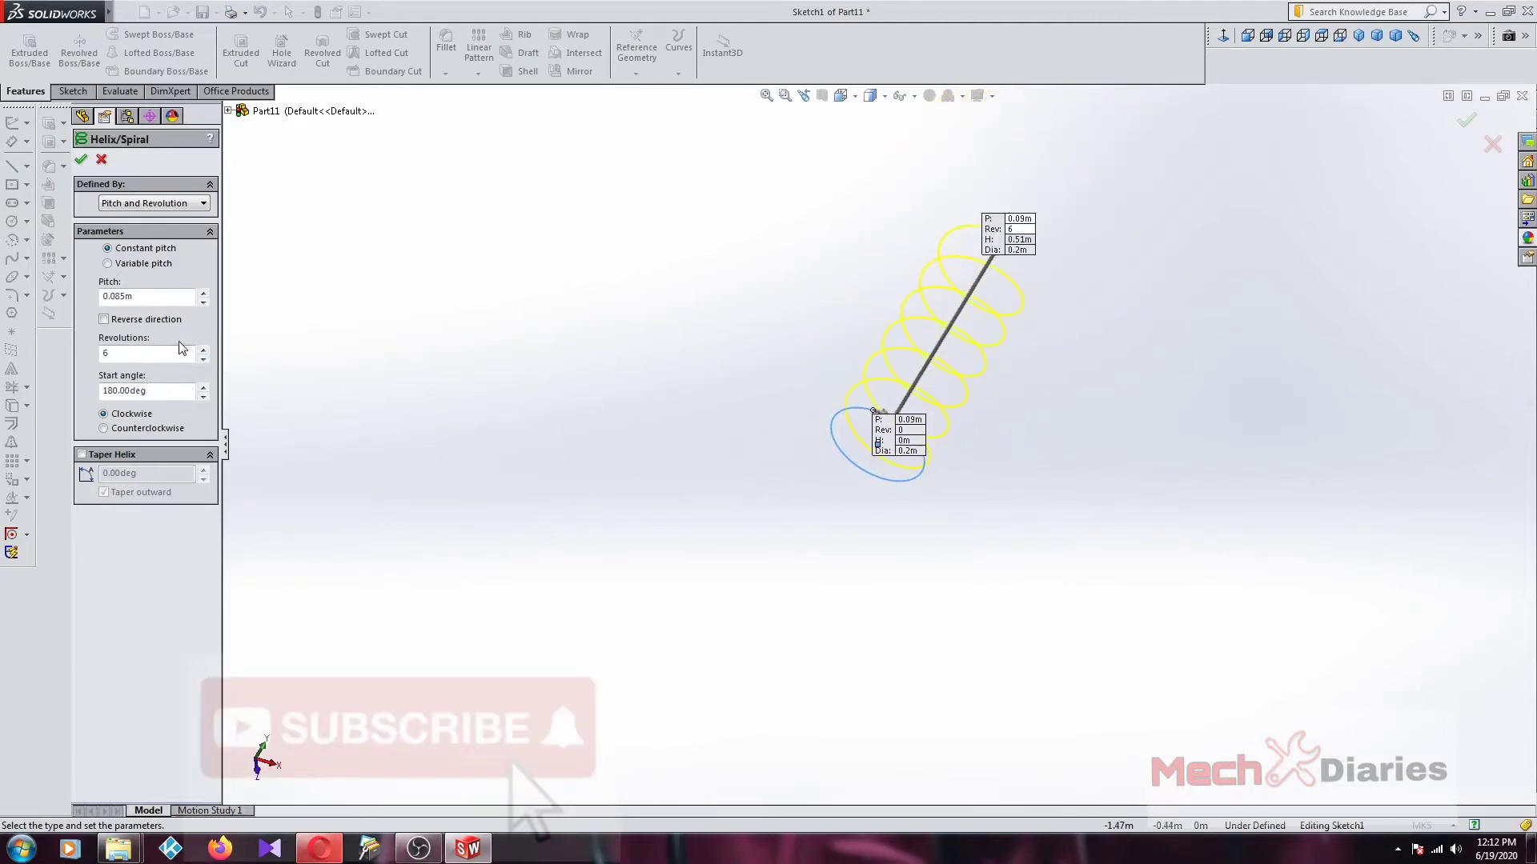
left_click(204, 292)
left_click(204, 292)
scroll(855, 448, "up", 3)
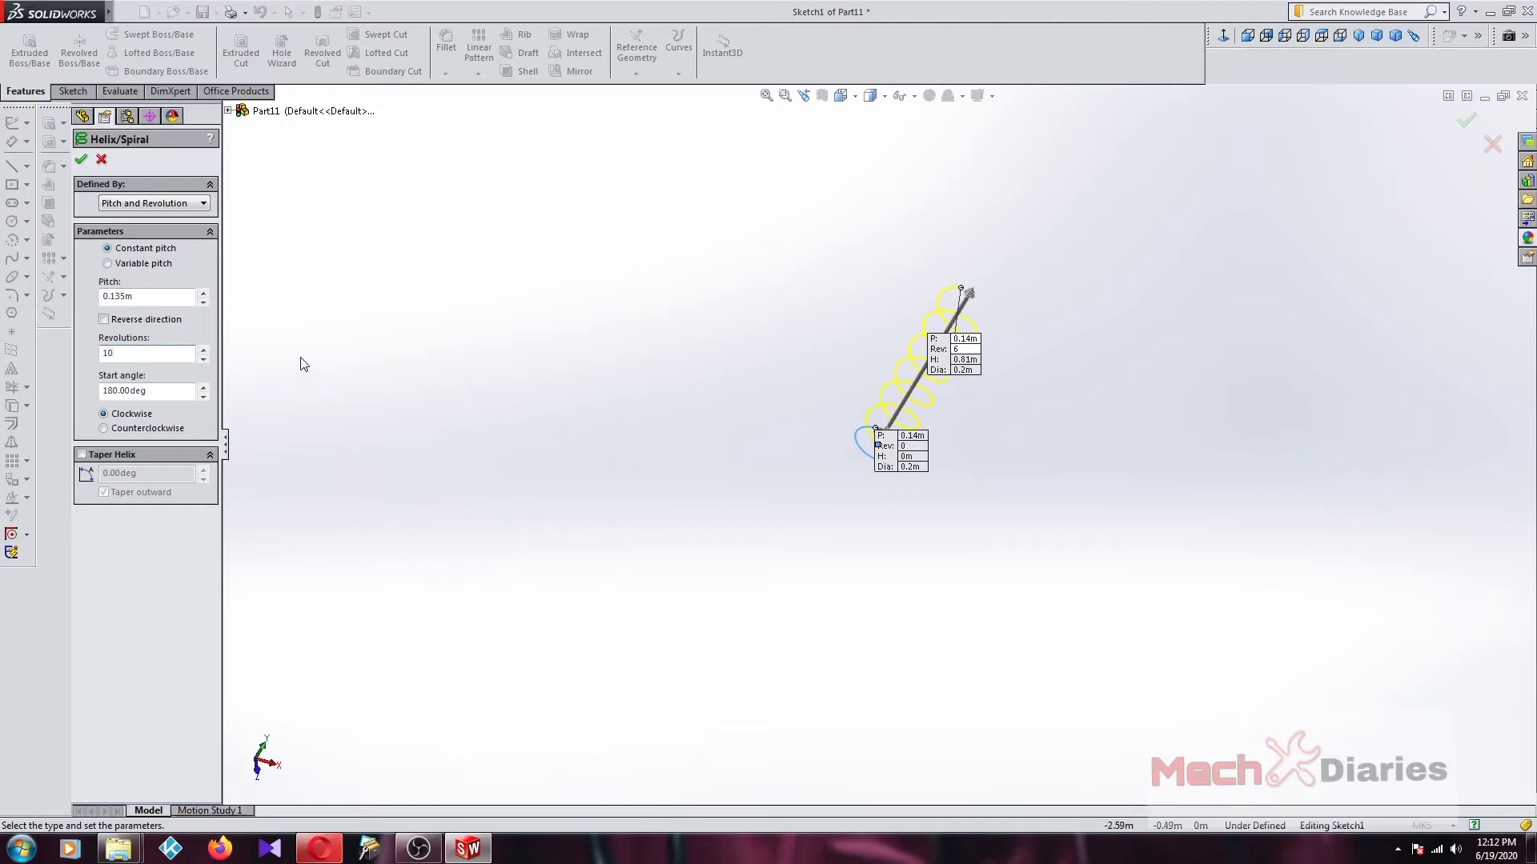
left_click(81, 160)
mouse_move(908, 521)
middle_mouse_down()
mouse_move(859, 528)
mouse_move(927, 430)
middle_mouse_up()
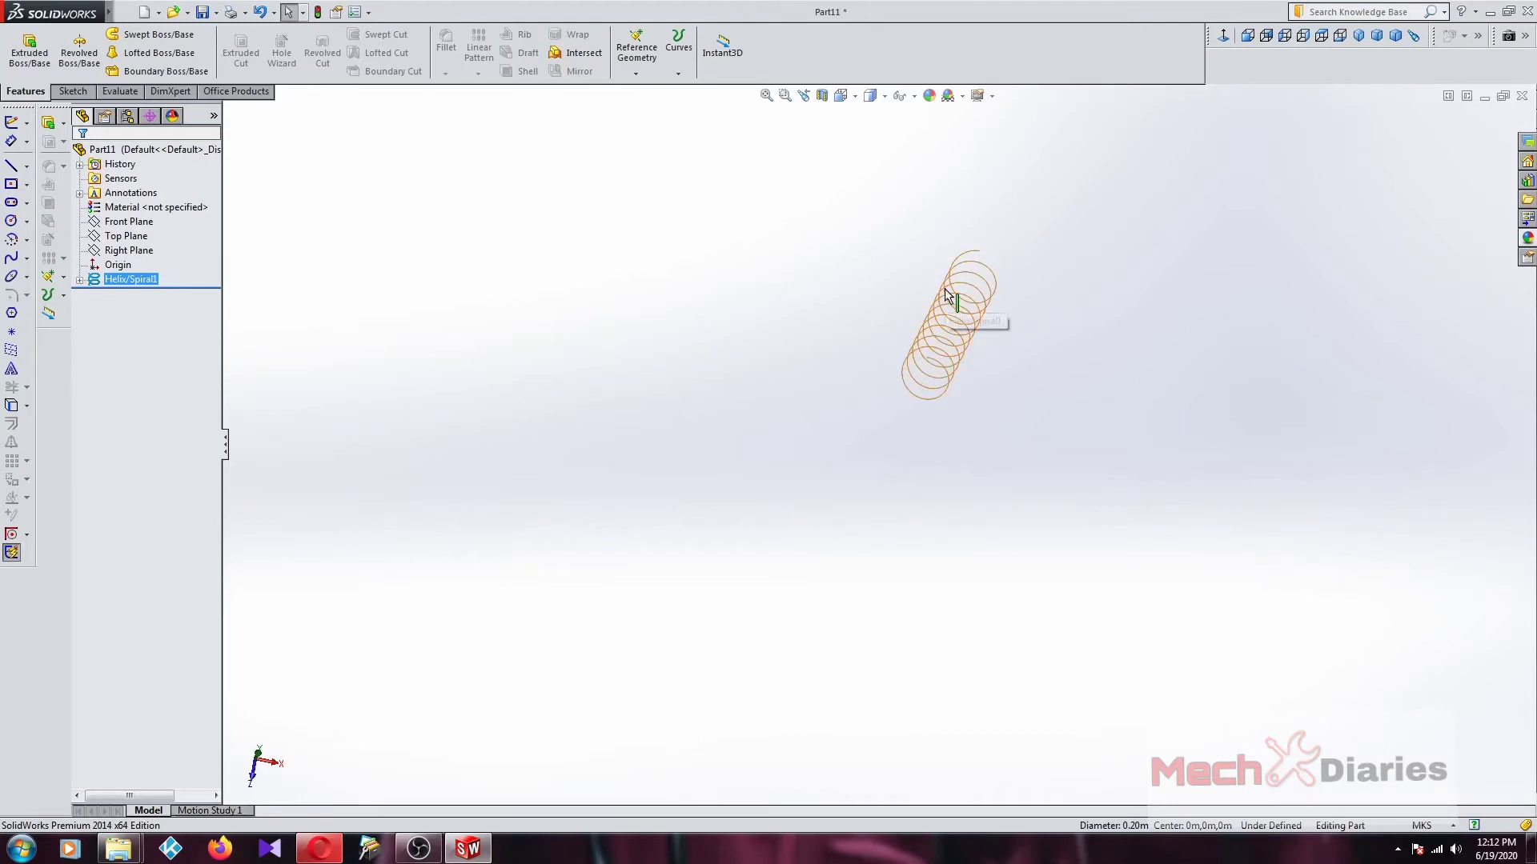
- Orbit around the helix, then select the Right Plane and view it face-on
mouse_move(971, 343)
middle_mouse_down()
mouse_move(902, 453)
mouse_move(974, 405)
mouse_move(967, 327)
mouse_move(935, 478)
mouse_move(905, 419)
mouse_move(755, 333)
middle_mouse_up()
scroll(968, 328, "down", 2)
scroll(956, 378, "down", 3)
left_click(128, 236, "ctrl")
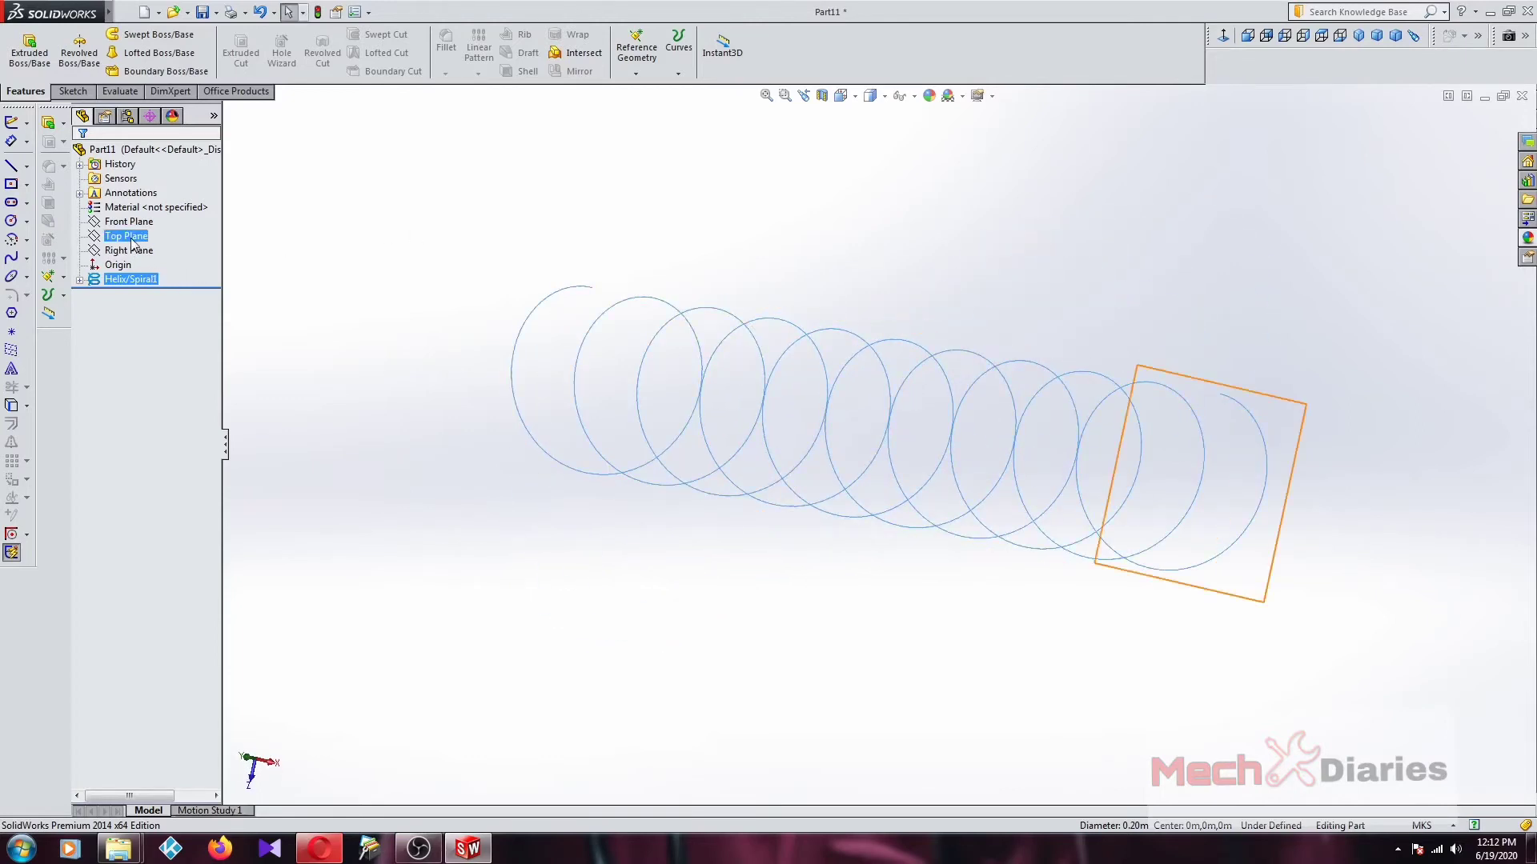
left_click(128, 251)
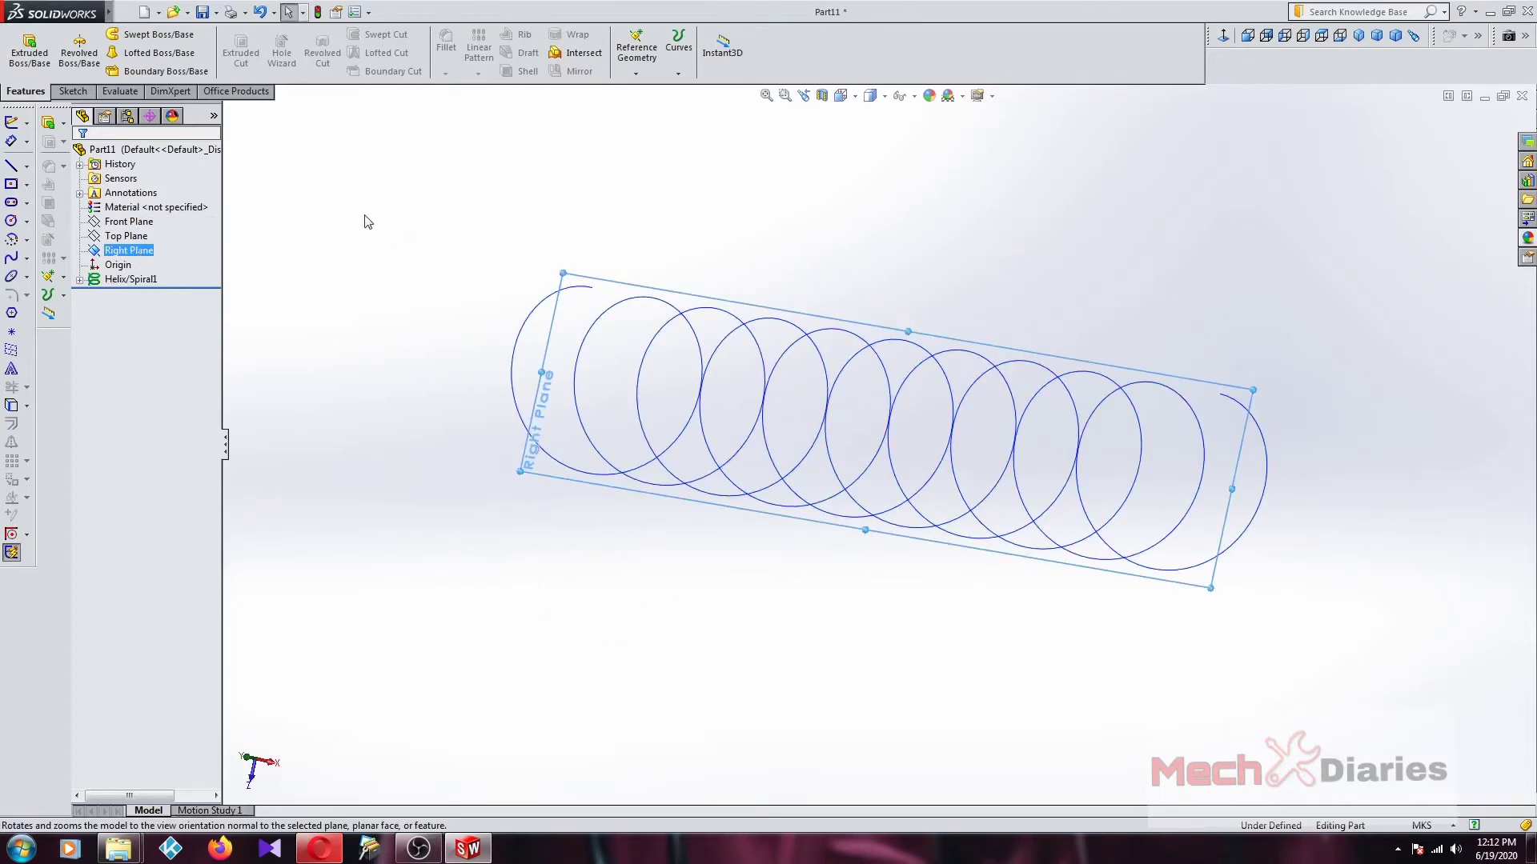
left_click(1223, 36)
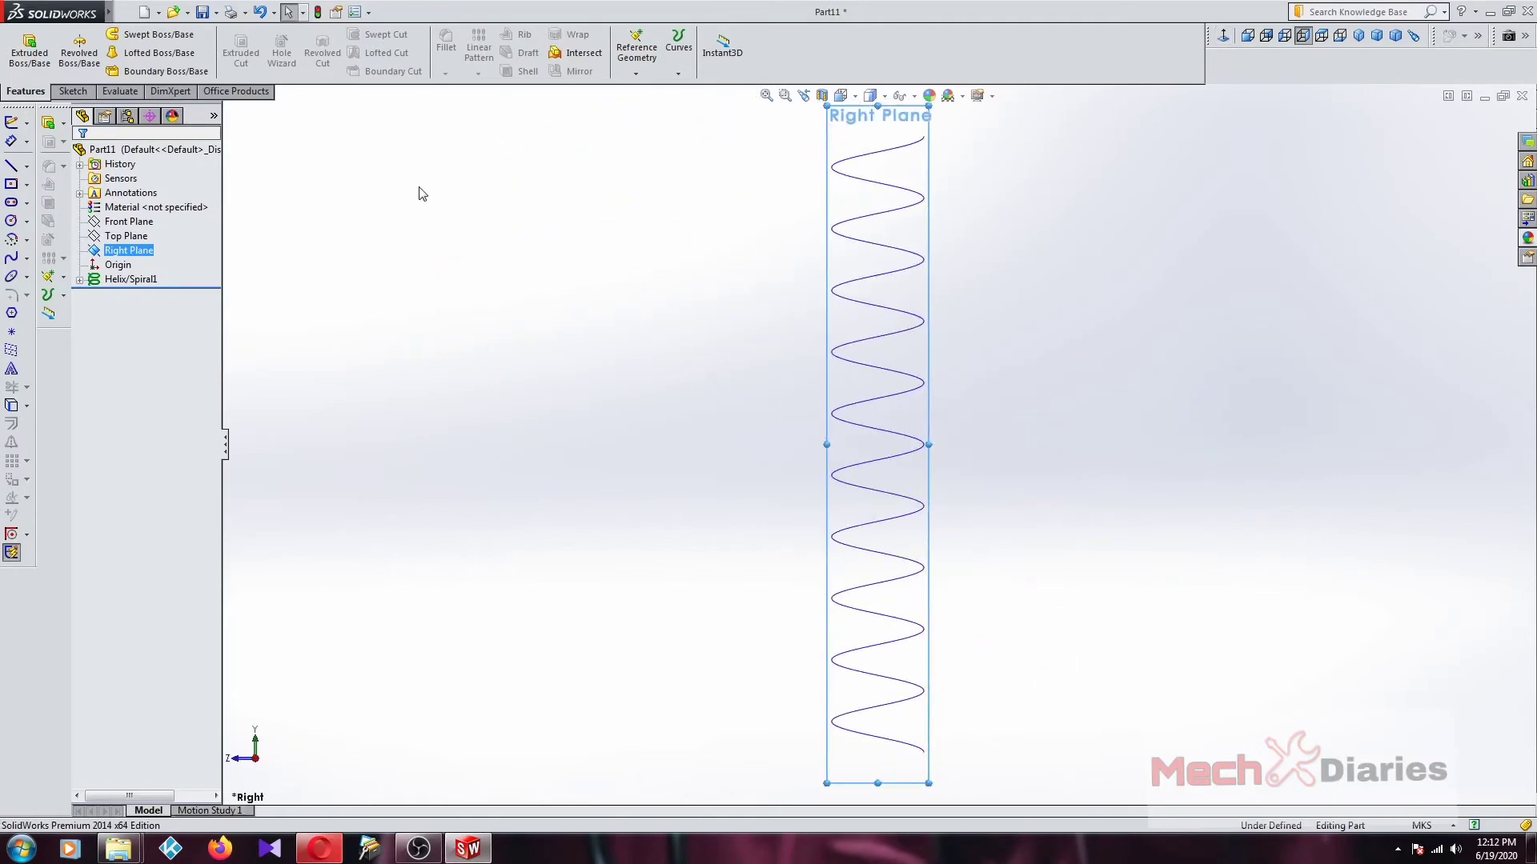
- Draw a small hexagon centred on the helix end and exit it as Sketch2
left_click(72, 91)
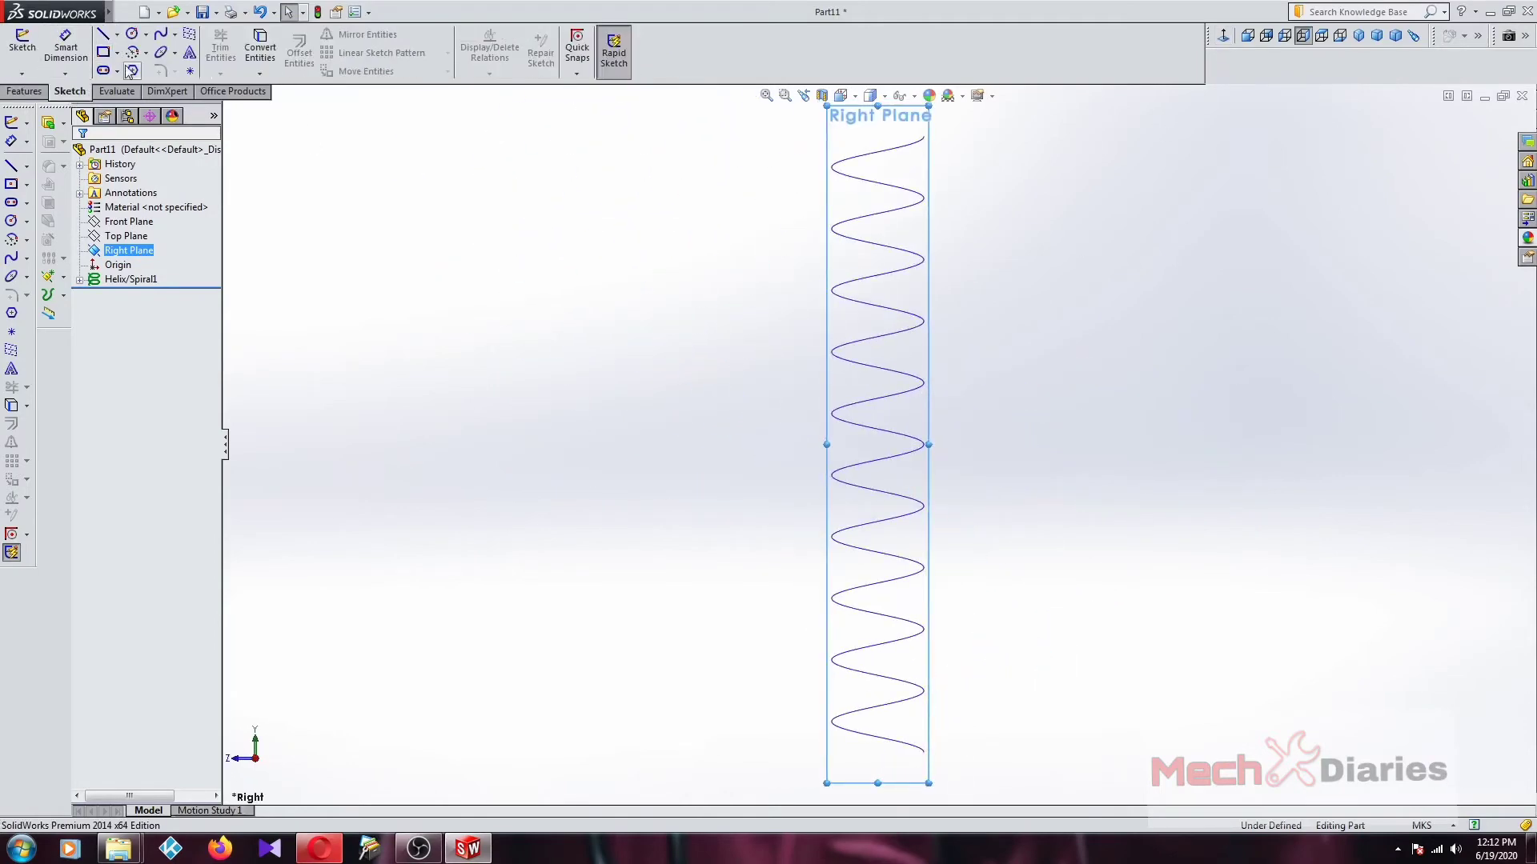
left_click(132, 72)
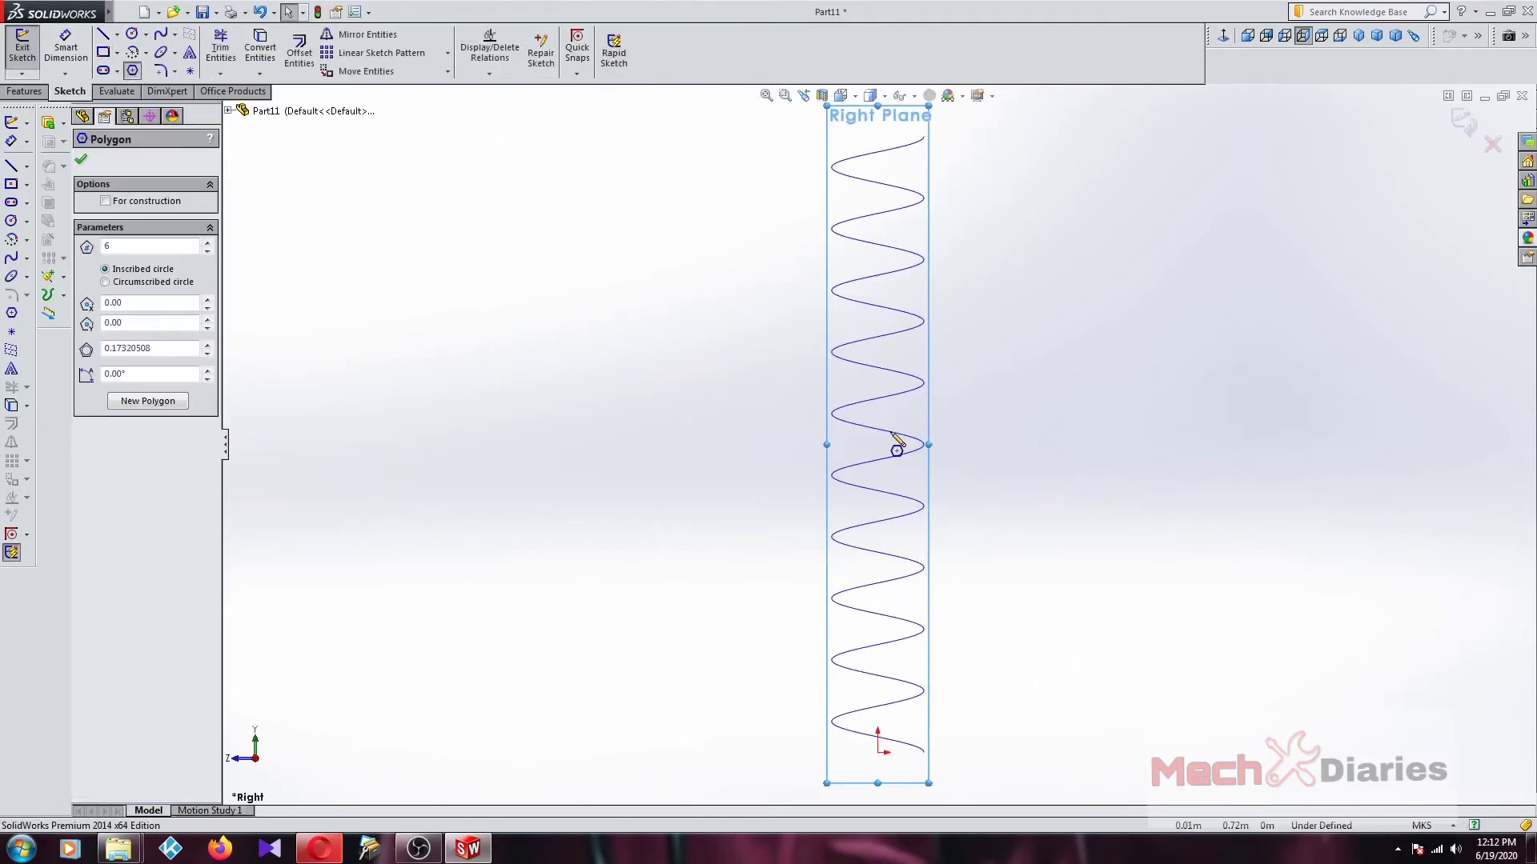
scroll(841, 368, "down", 3)
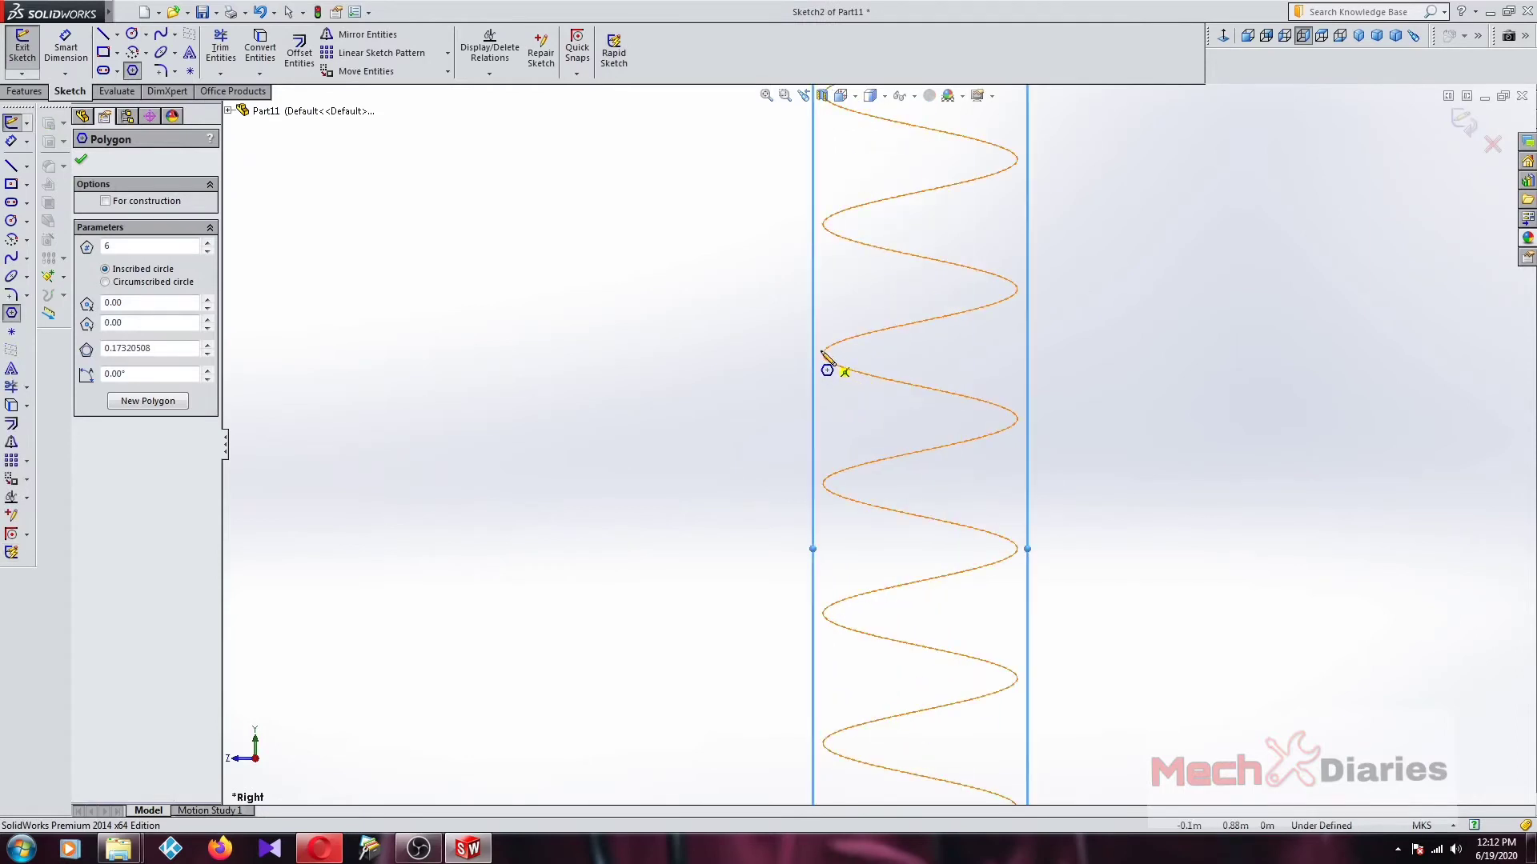
left_click(824, 352)
left_click(850, 379)
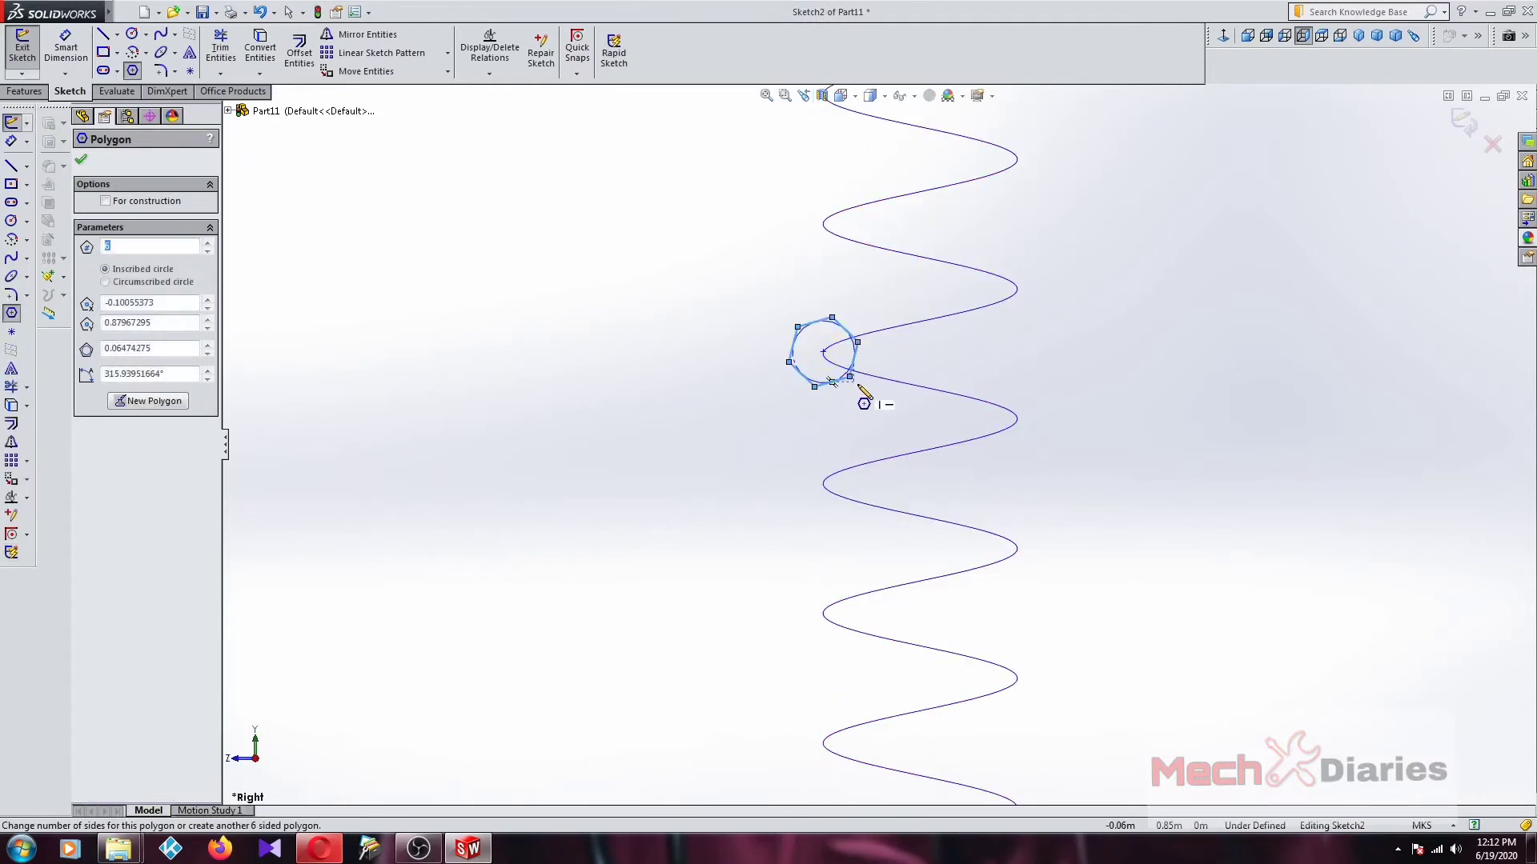
left_click(1463, 122)
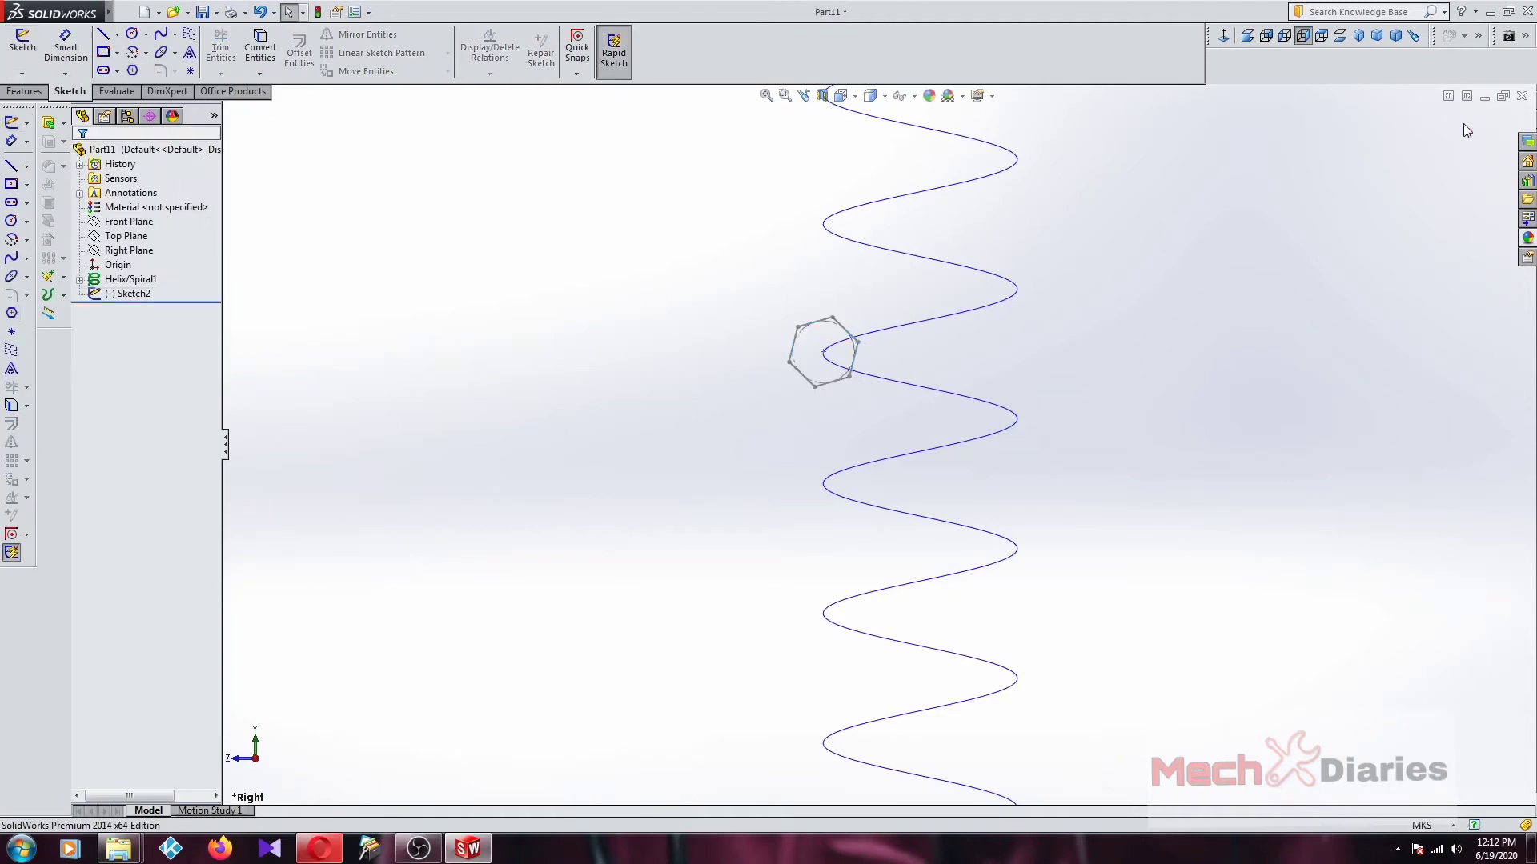
left_click(24, 92)
- Sweep the hexagon Sketch2 along the helix path to create the solid Sweep1 spring
left_click(149, 13)
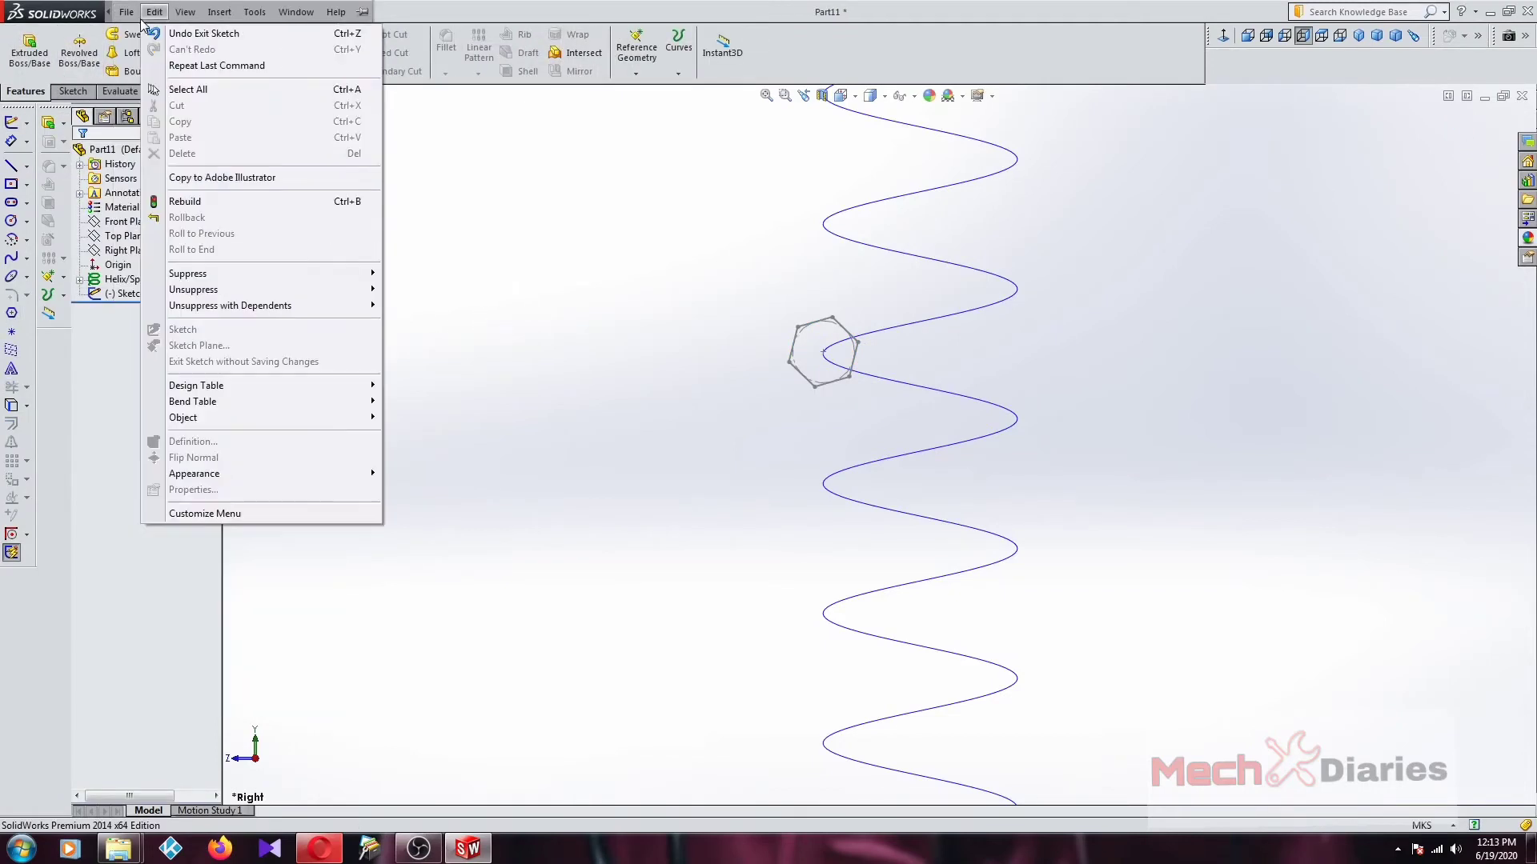
left_click(128, 35)
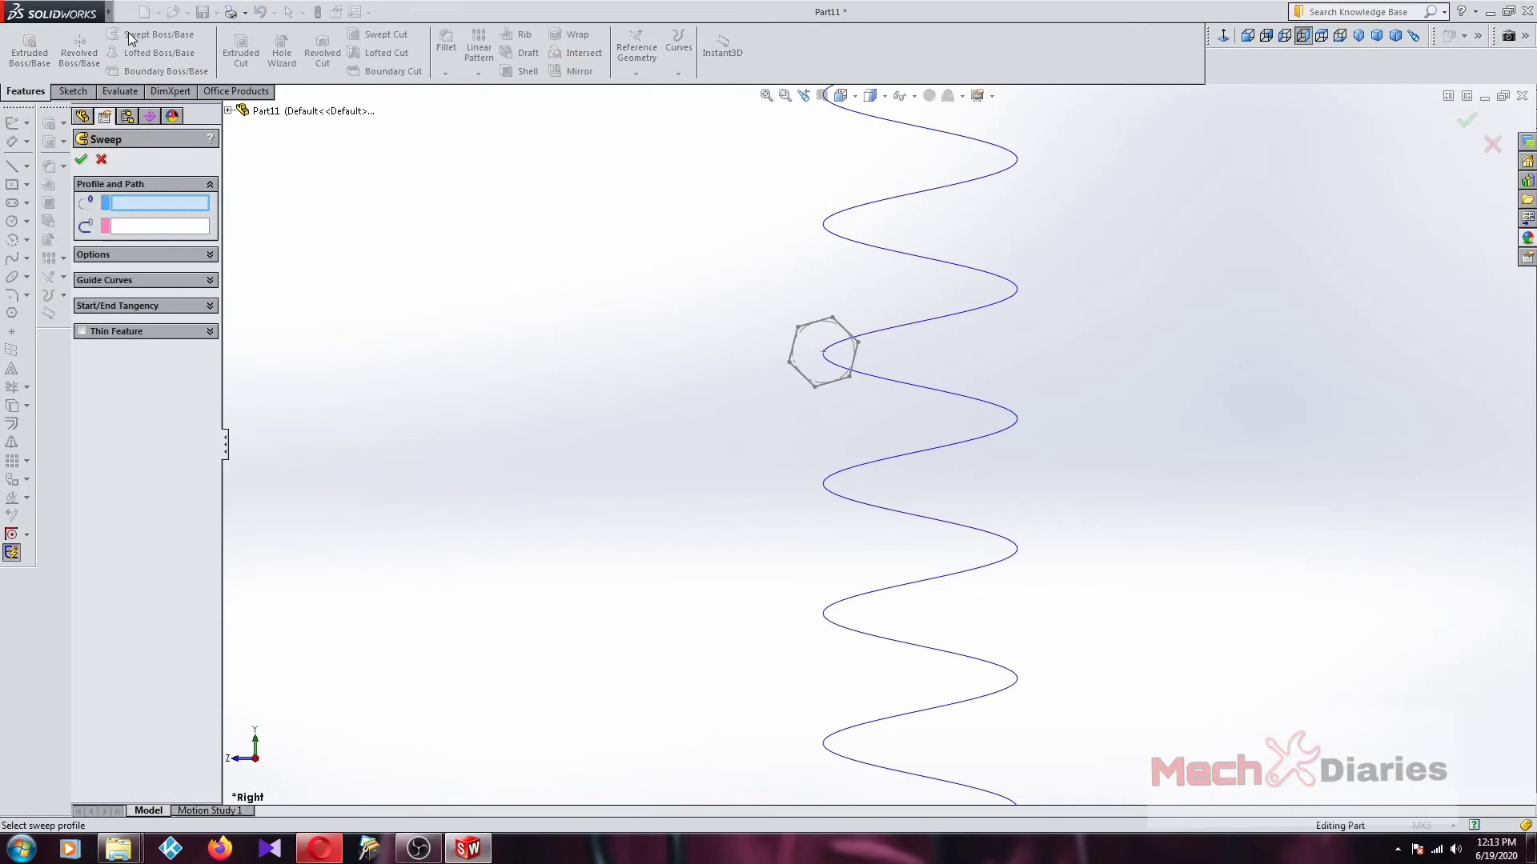
left_click(832, 388)
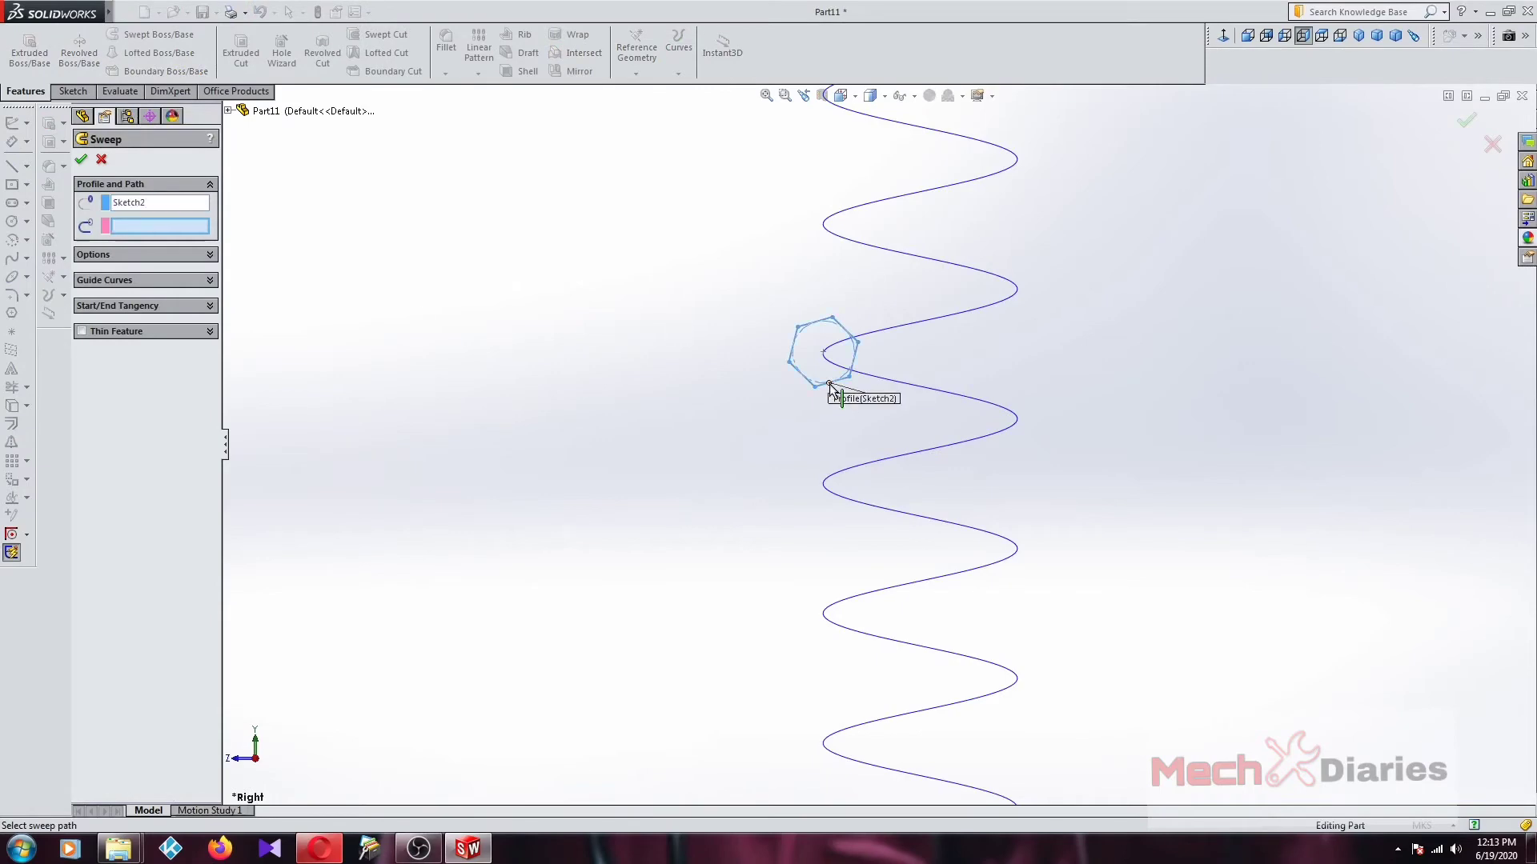
left_click(898, 330)
middle_click_drag(922, 392, 748, 422)
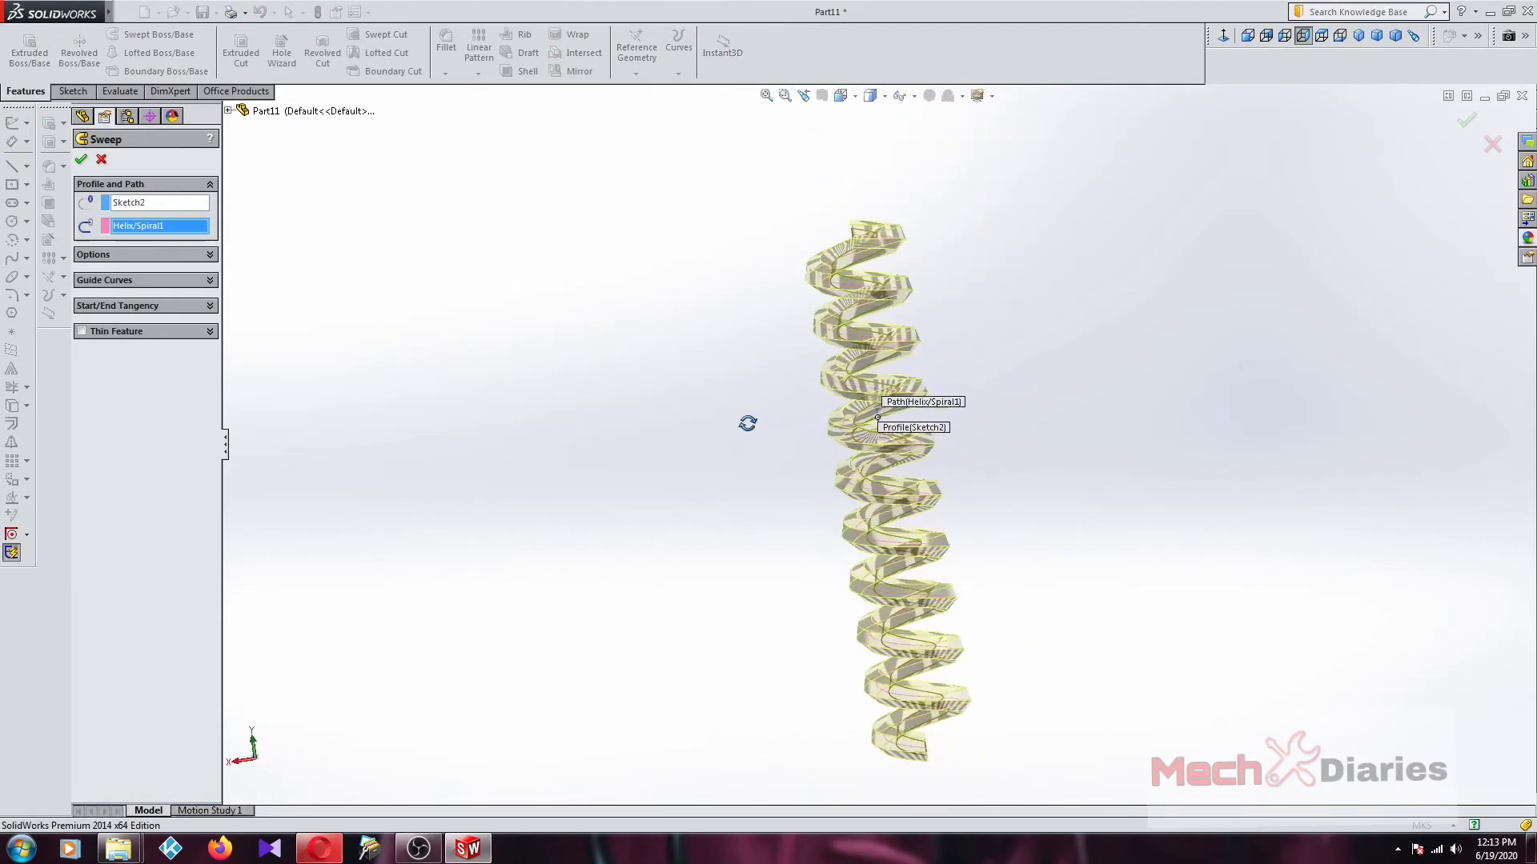
left_click(83, 163)
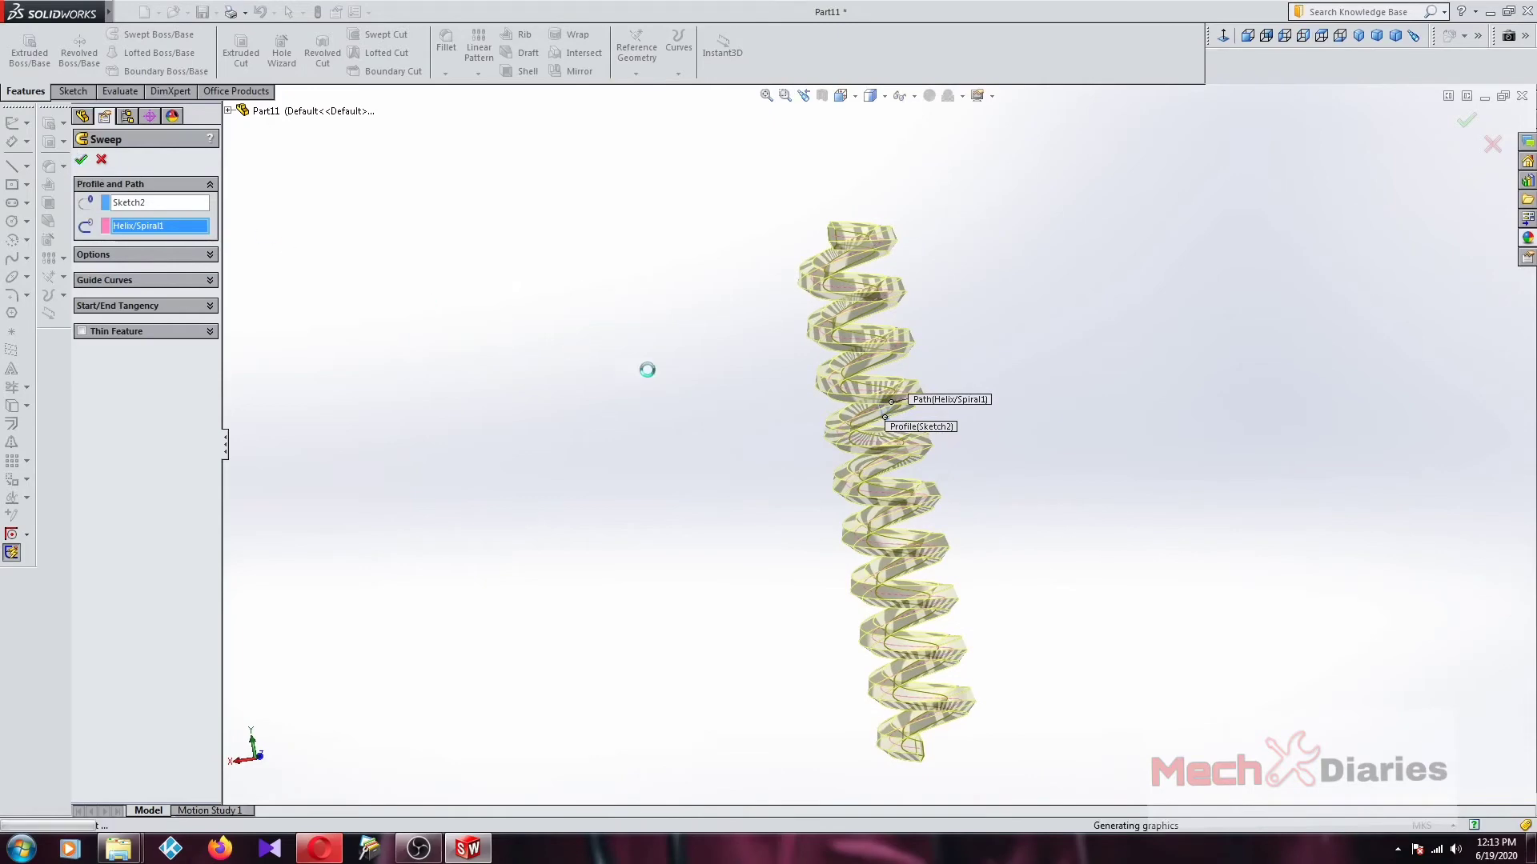
mouse_move(962, 409)
middle_mouse_down()
mouse_move(617, 764)
mouse_move(813, 656)
middle_mouse_up()
scroll(824, 648, "down", 2)
scroll(898, 653, "up", 2)
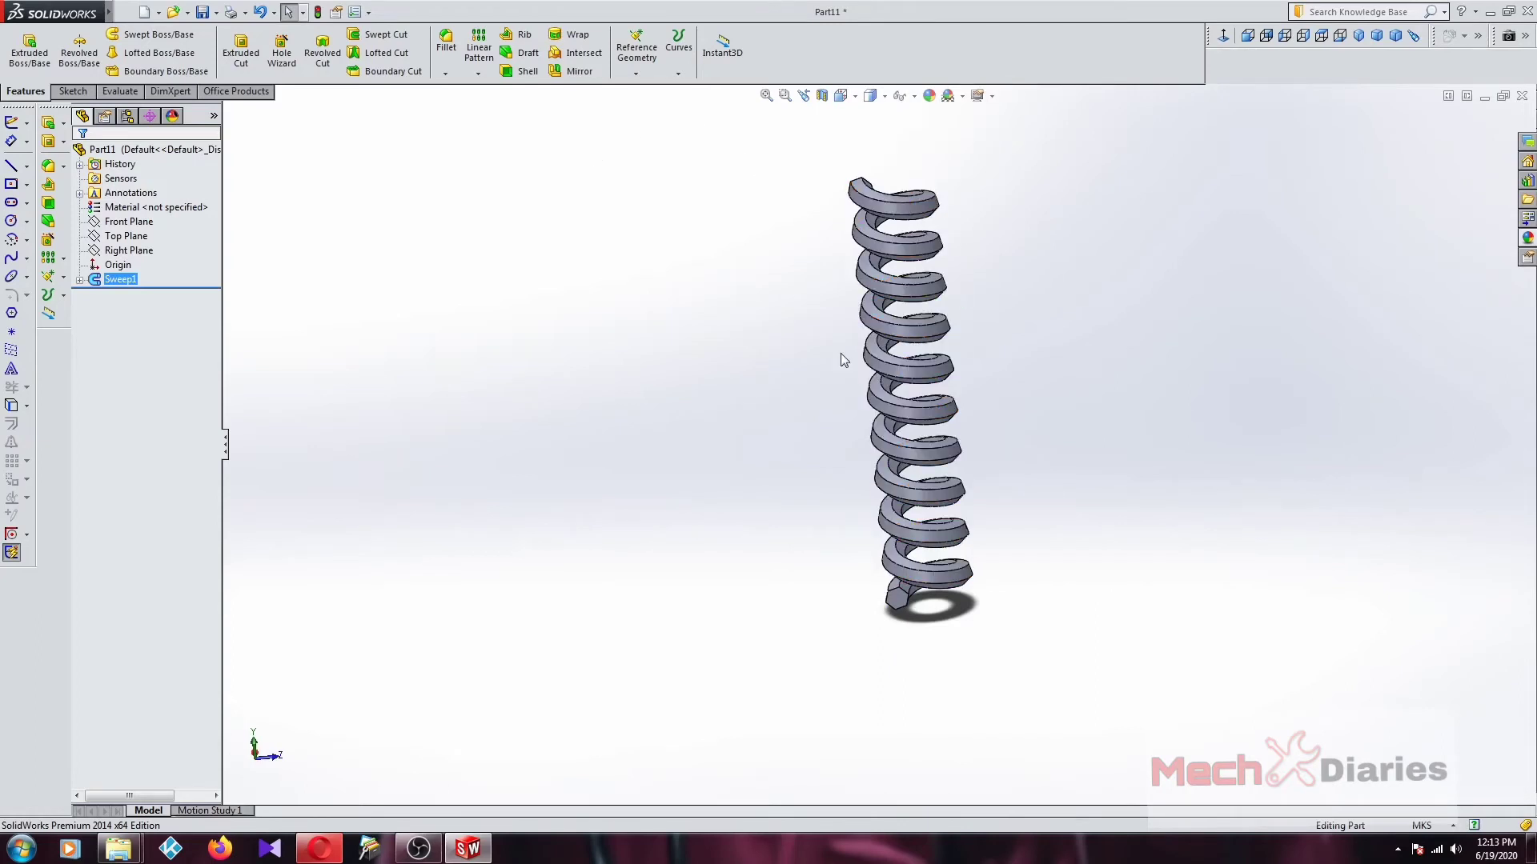
scroll(1064, 404, "down", 3)
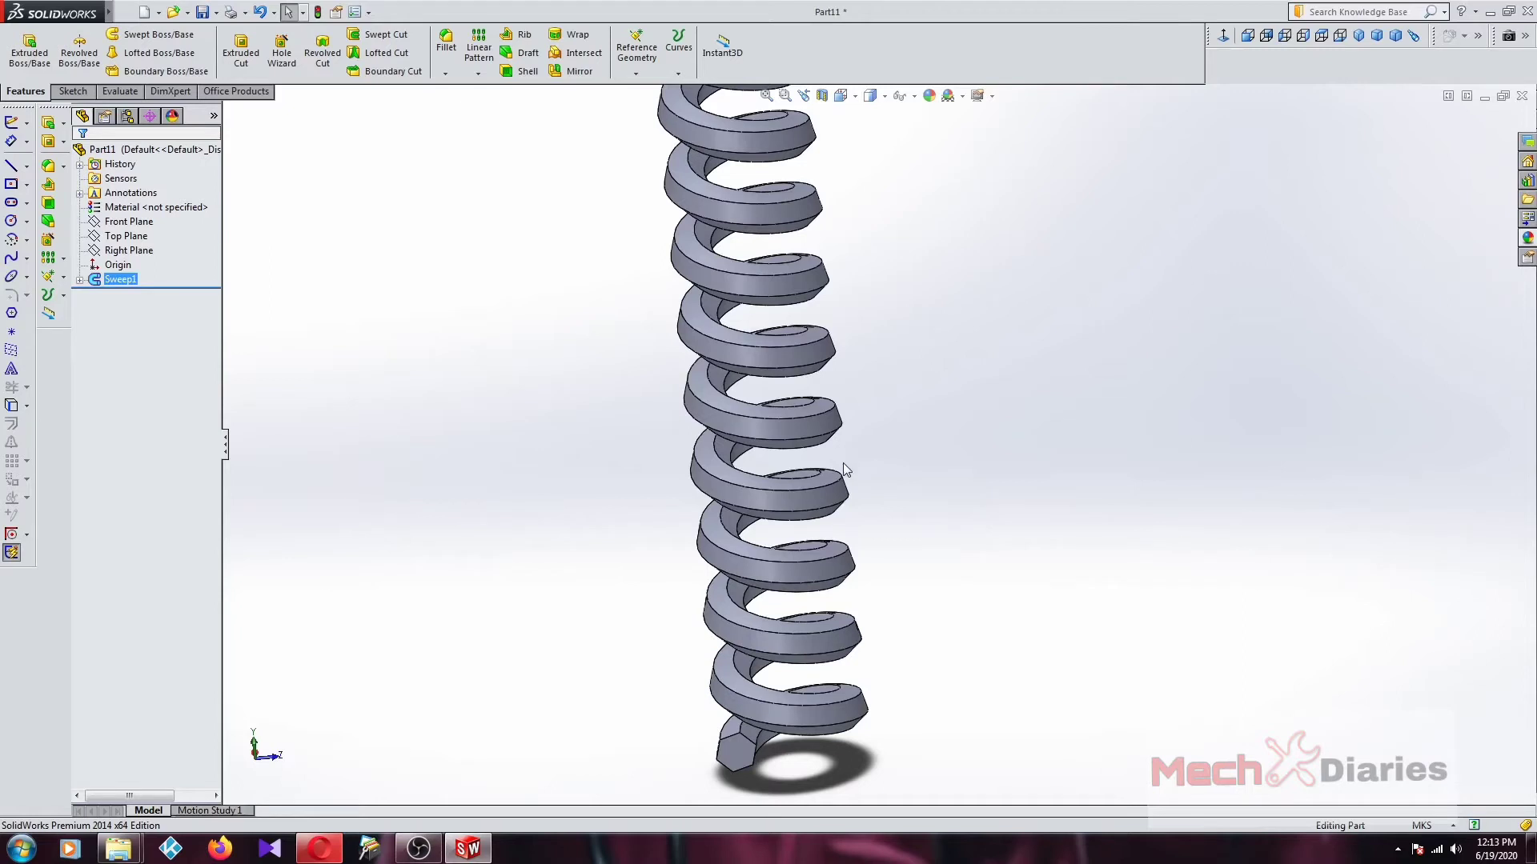
scroll(845, 476, "up", 3)
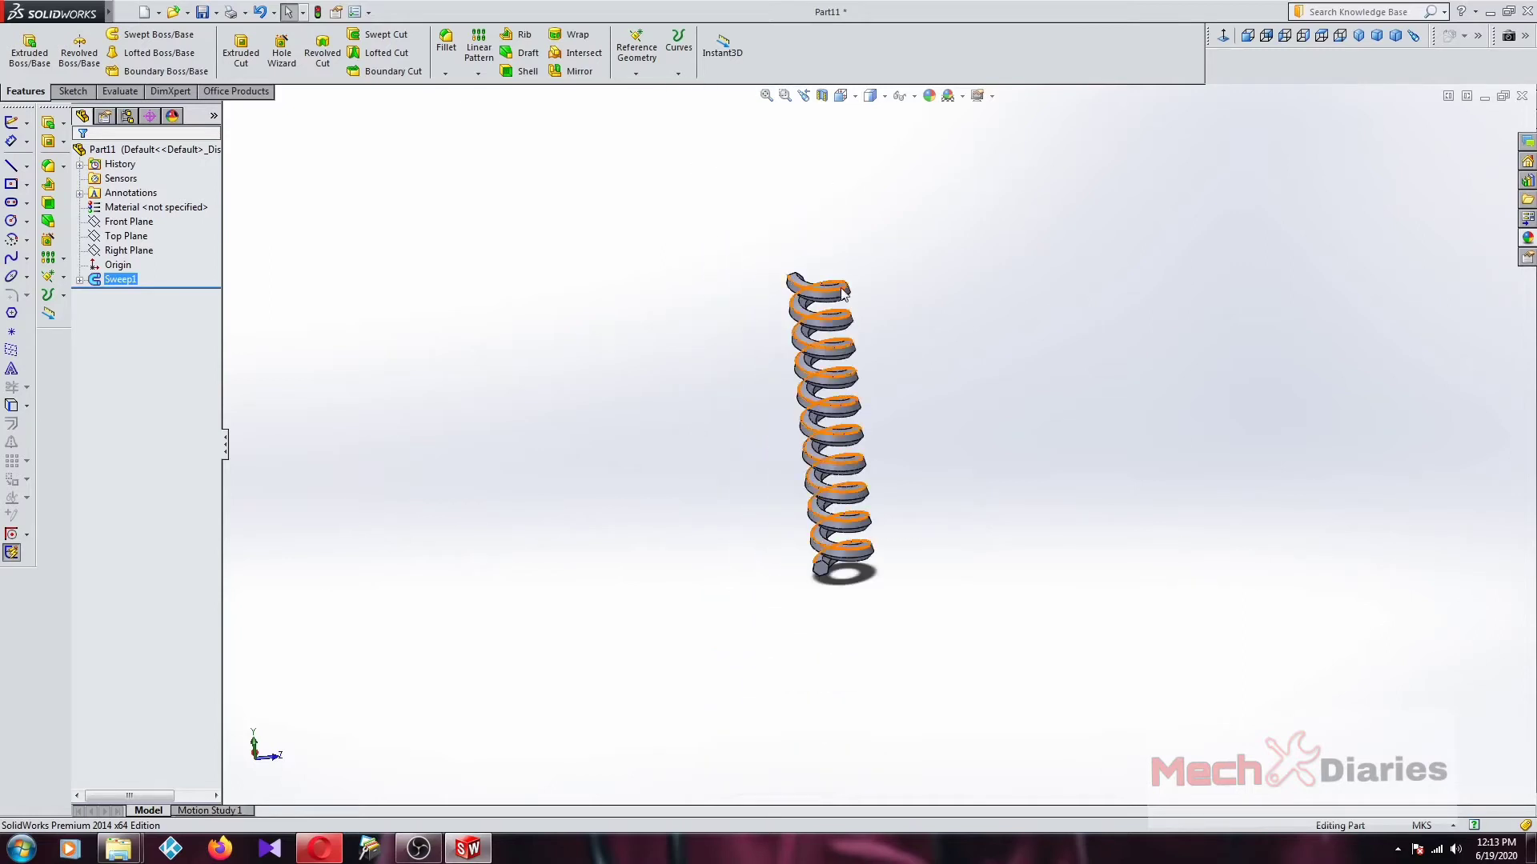
scroll(834, 303, "down", 3)
left_click(1023, 392)
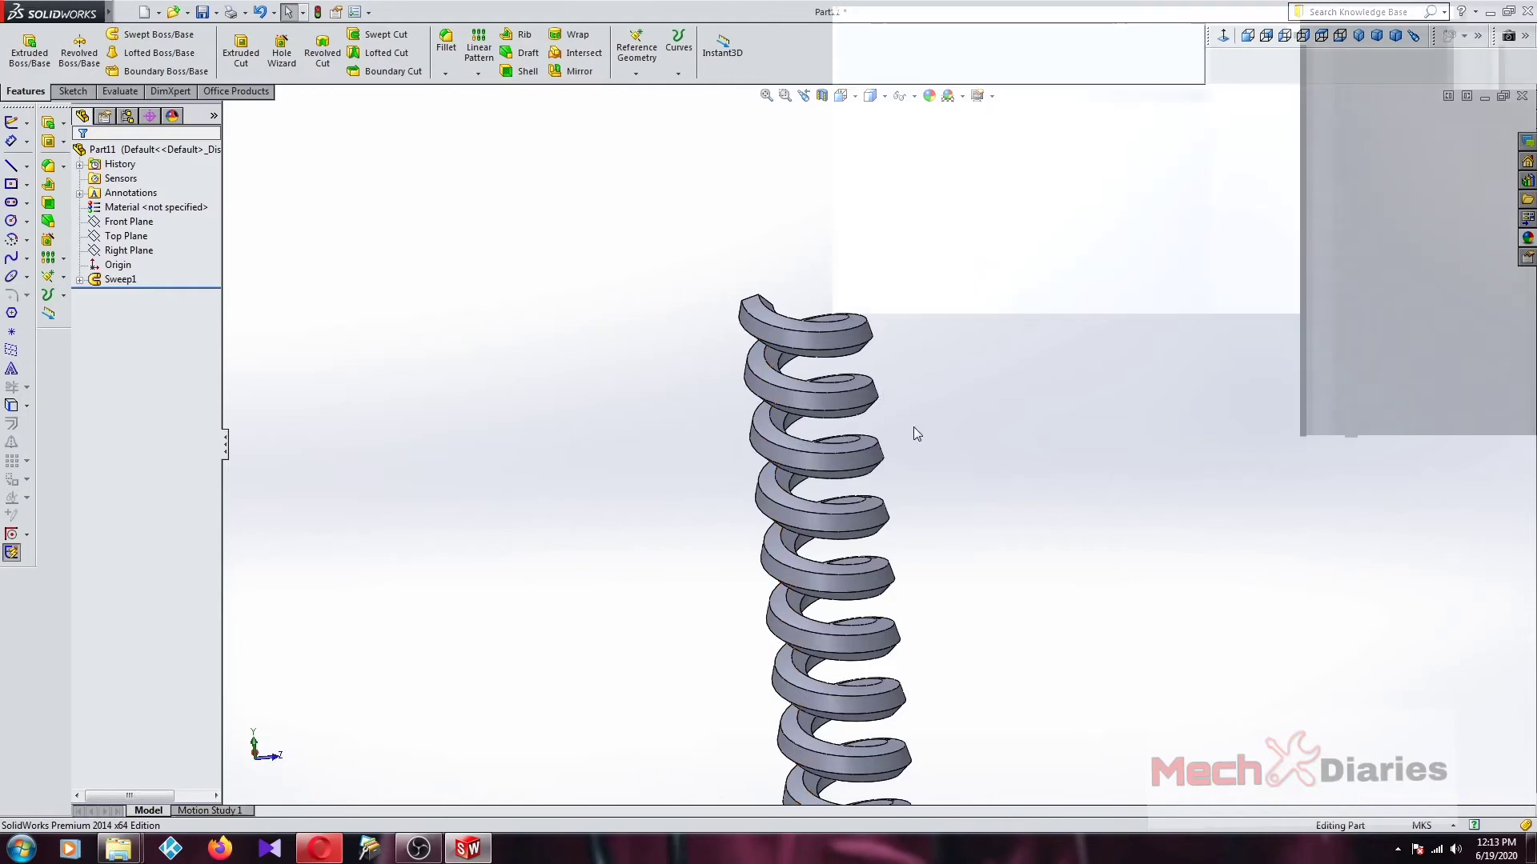
scroll(914, 432, "up", 3)
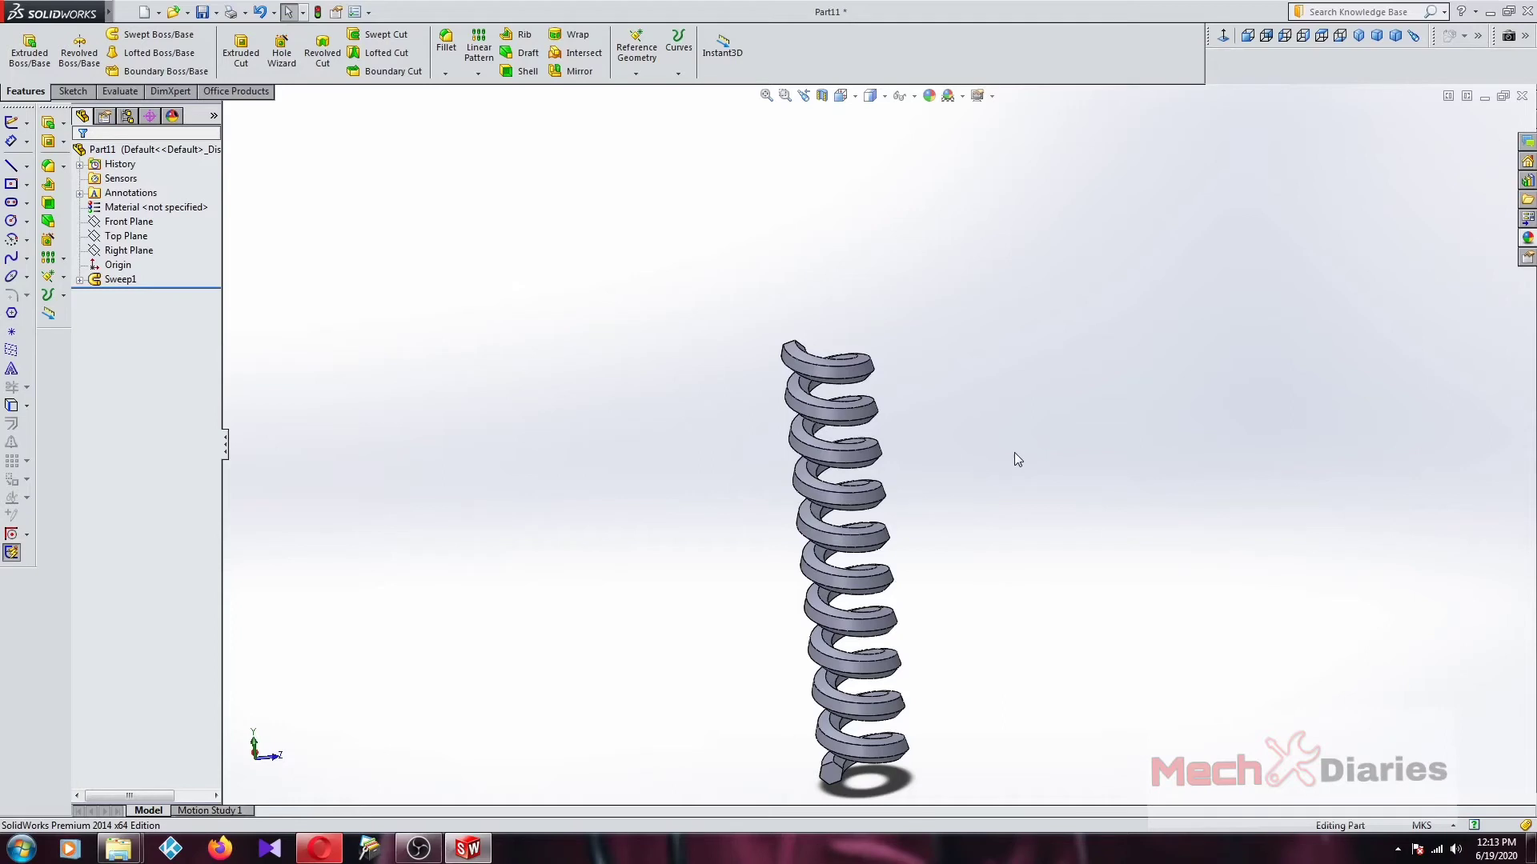
scroll(898, 445, "down", 1)
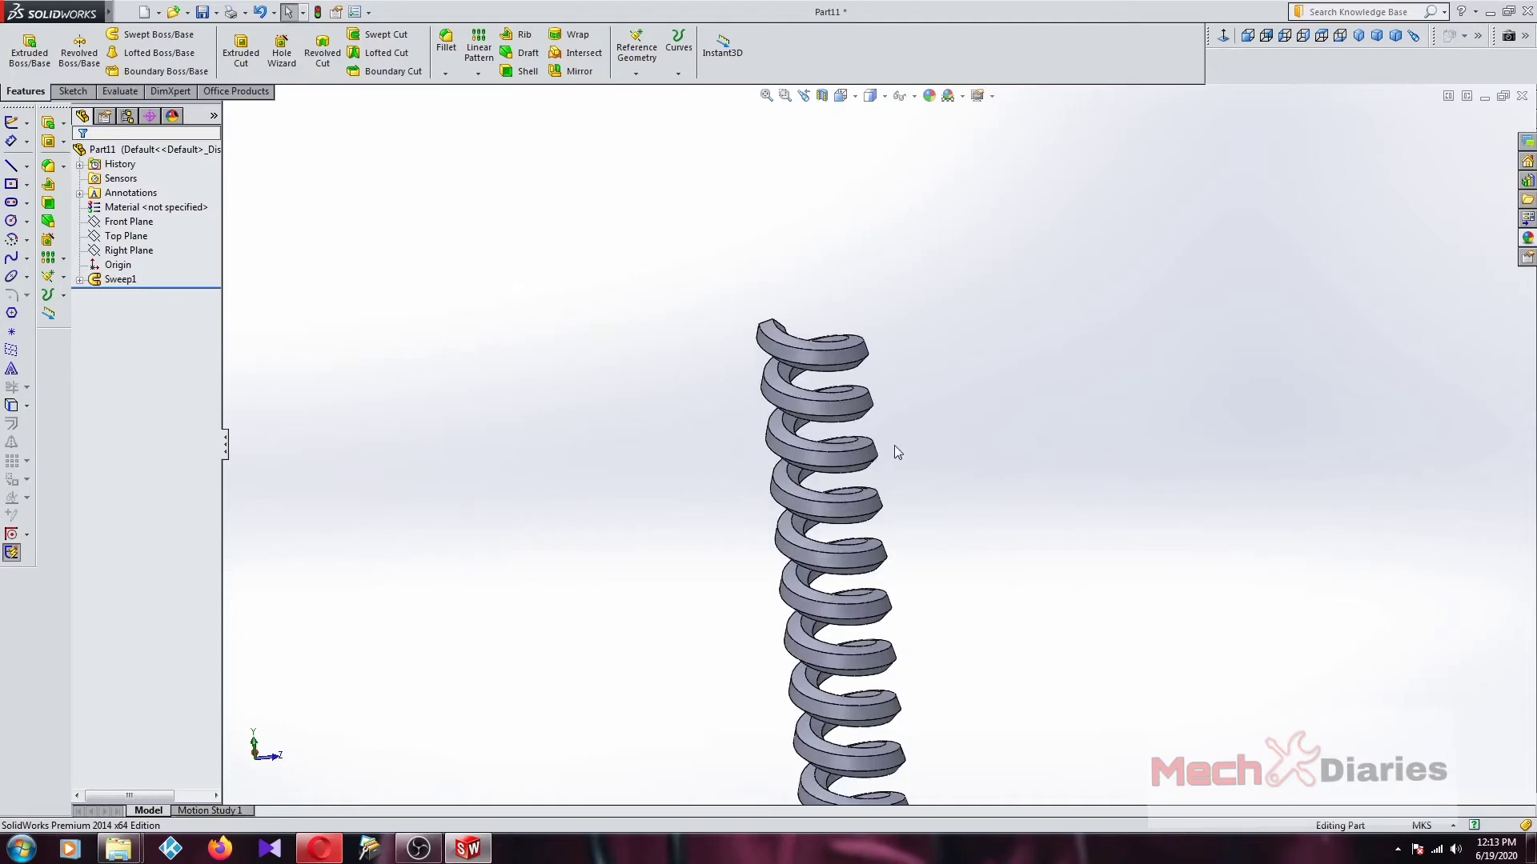
scroll(894, 445, "down", 2)
scroll(904, 480, "up", 3)
scroll(936, 561, "up", 2)
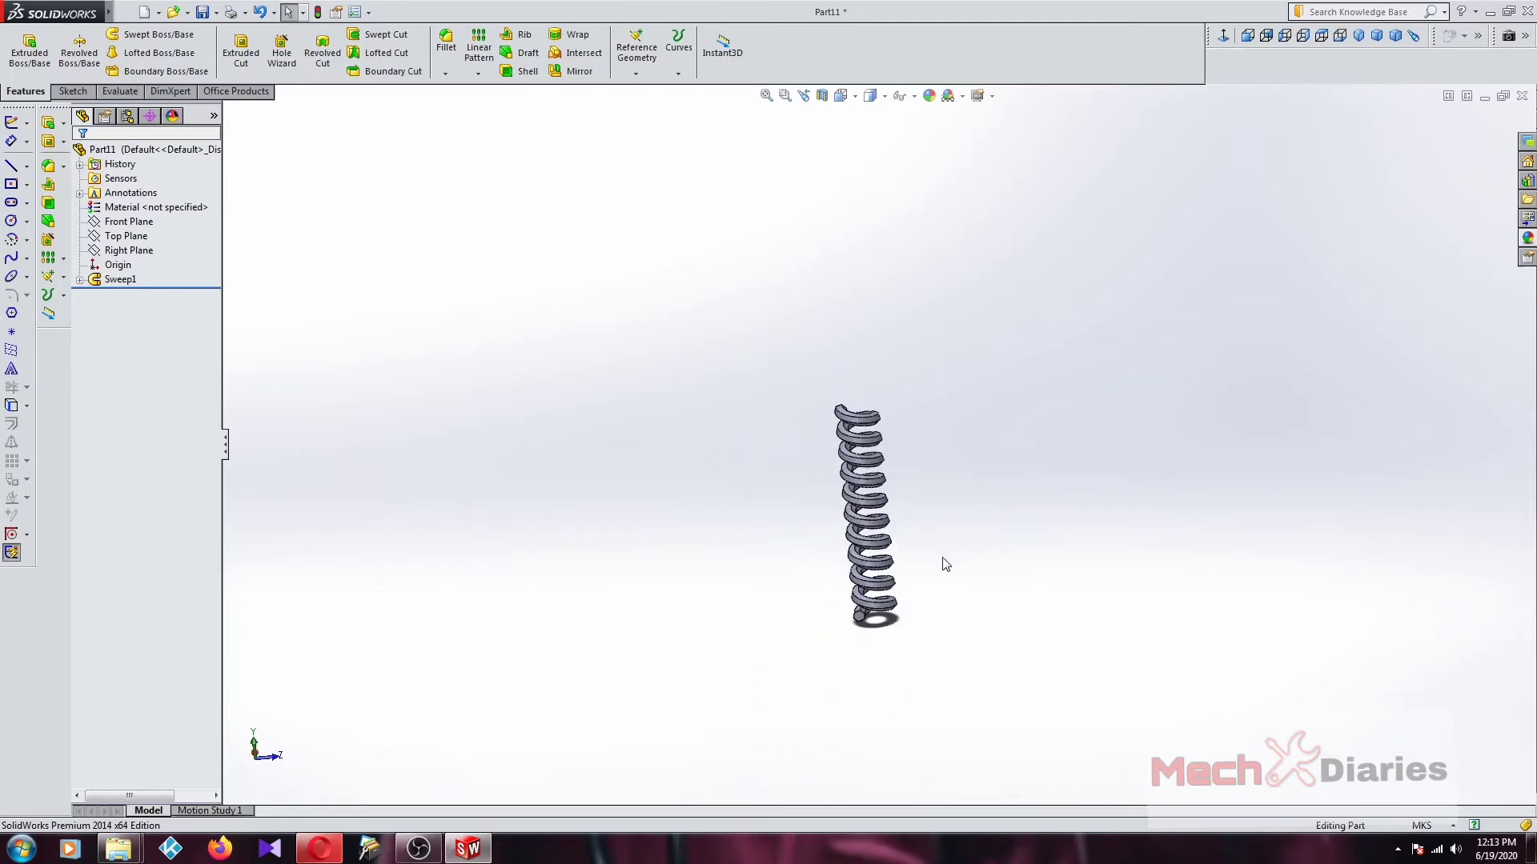
scroll(943, 564, "down", 1)
scroll(921, 581, "down", 2)
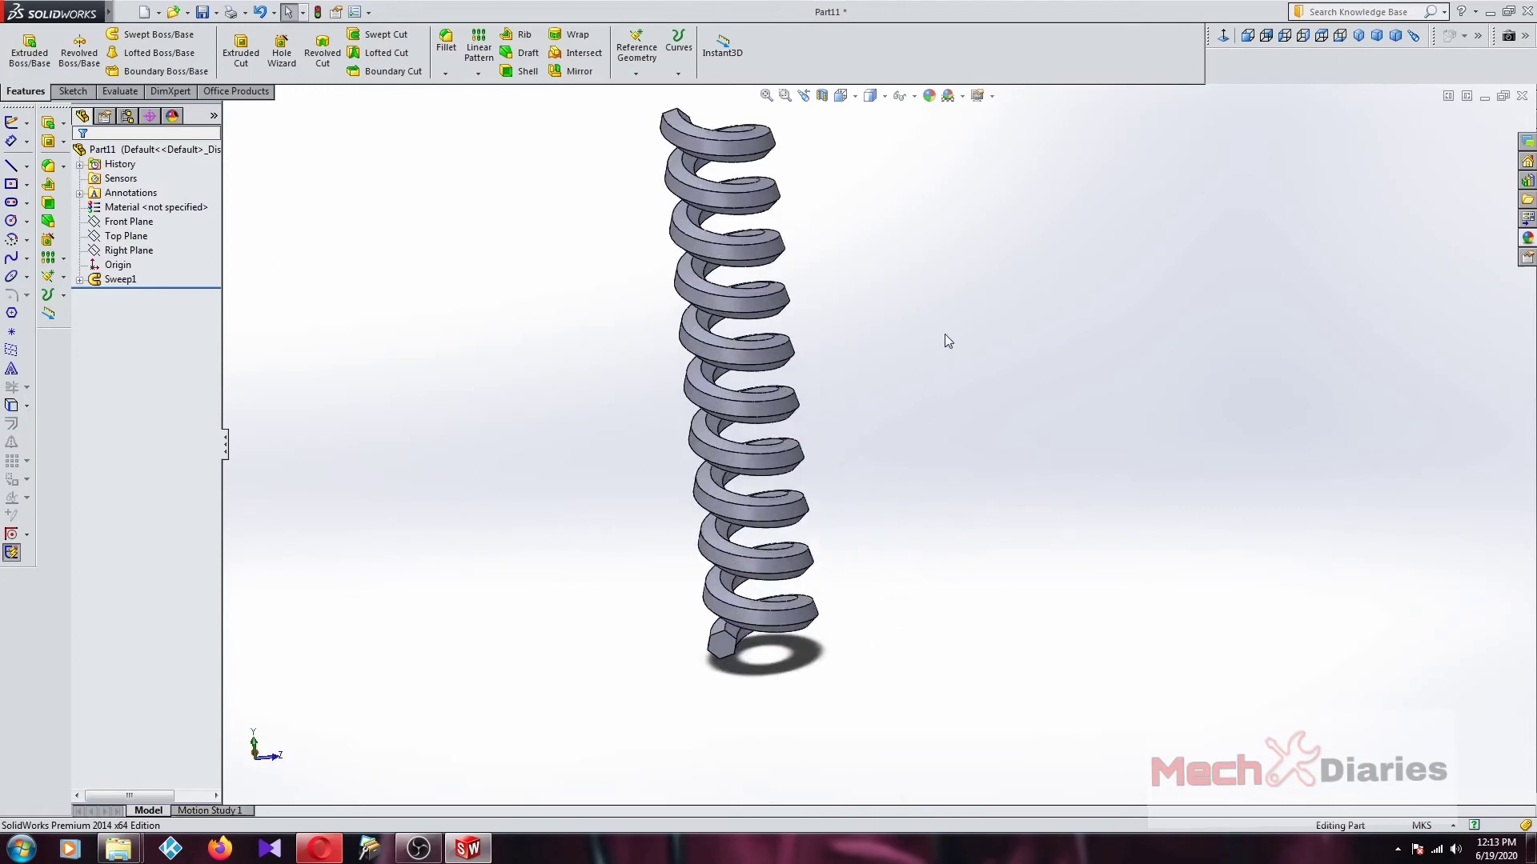
scroll(915, 345, "up", 2)
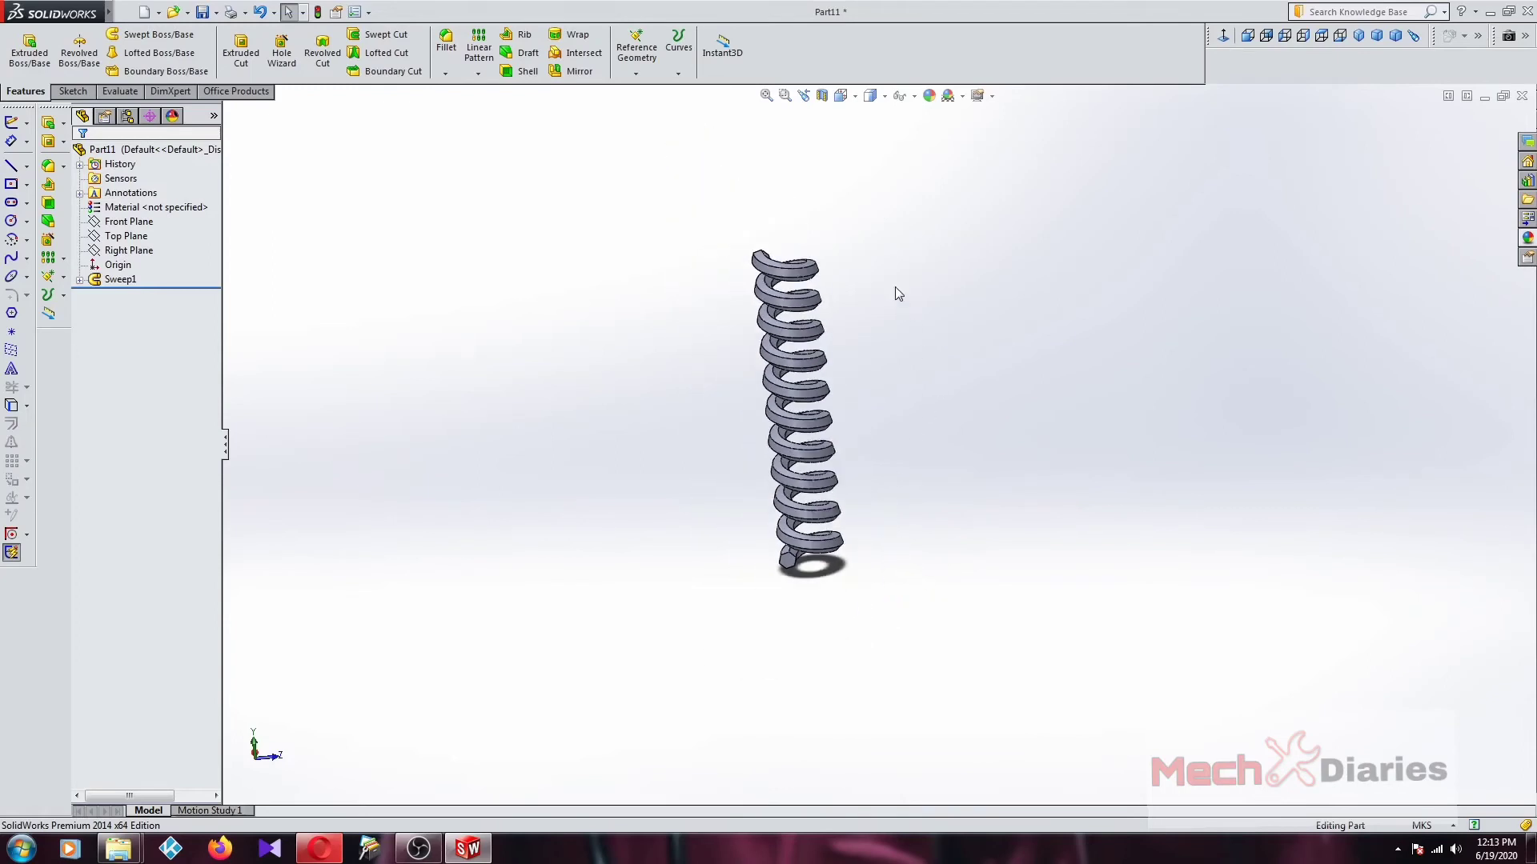
scroll(889, 296, "down", 1)
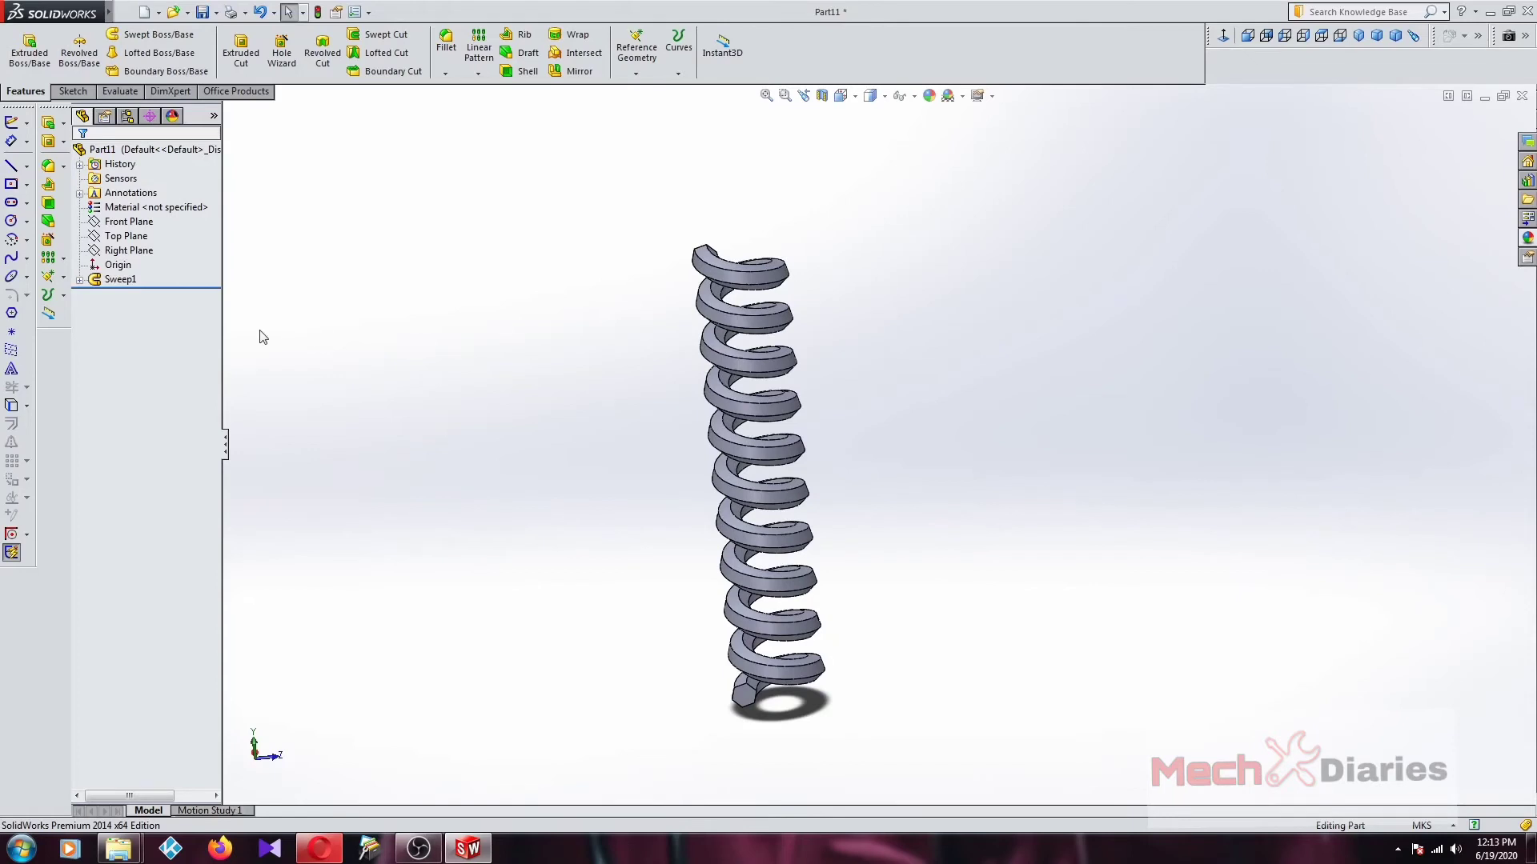
- Expand Sweep1 and enter editing of its Sketch2 profile
right_click(116, 280)
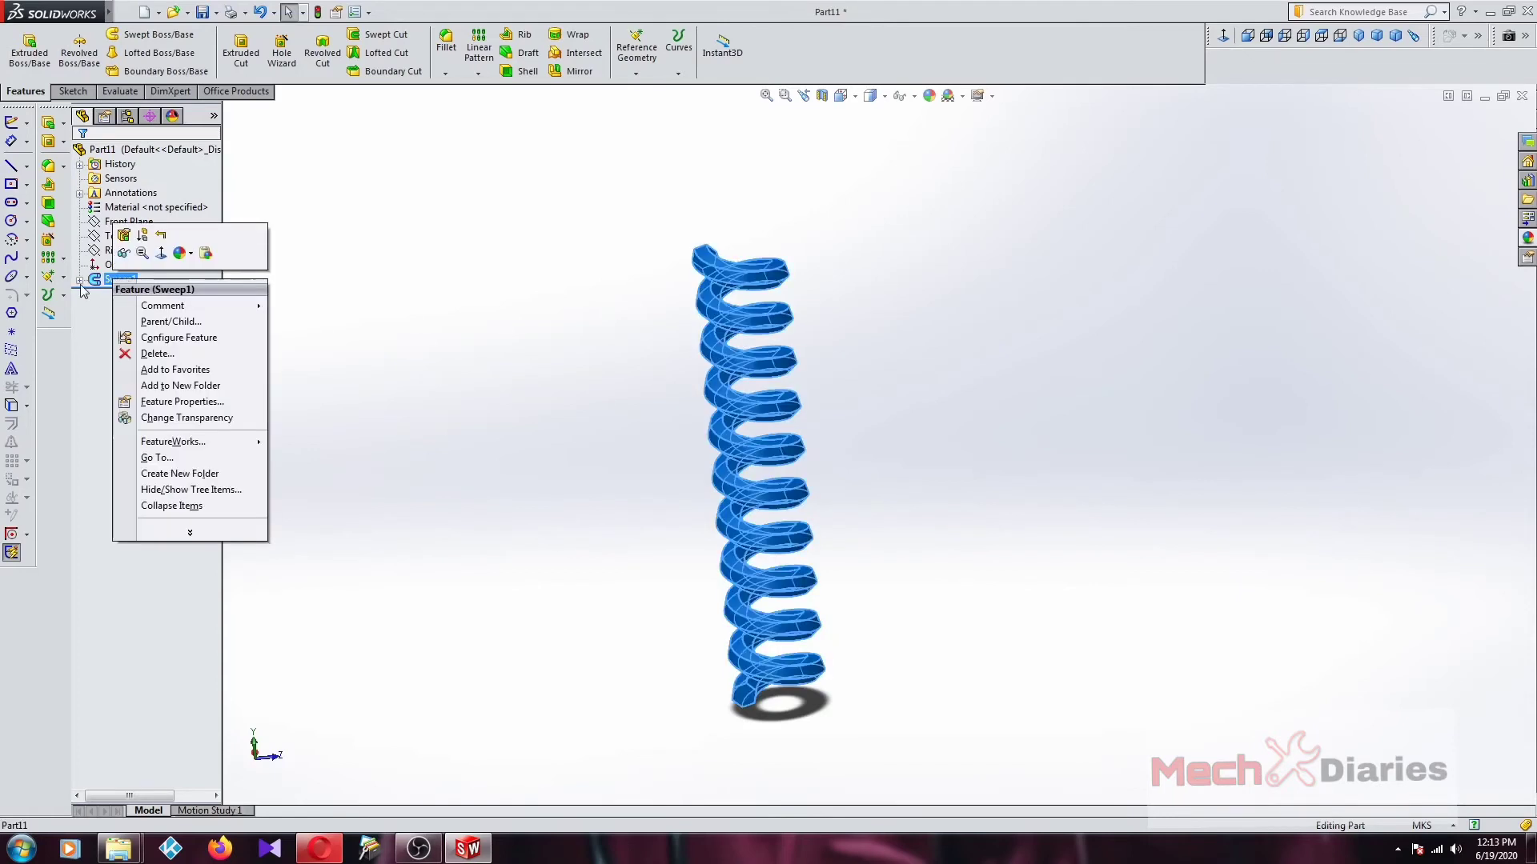
left_click(80, 281)
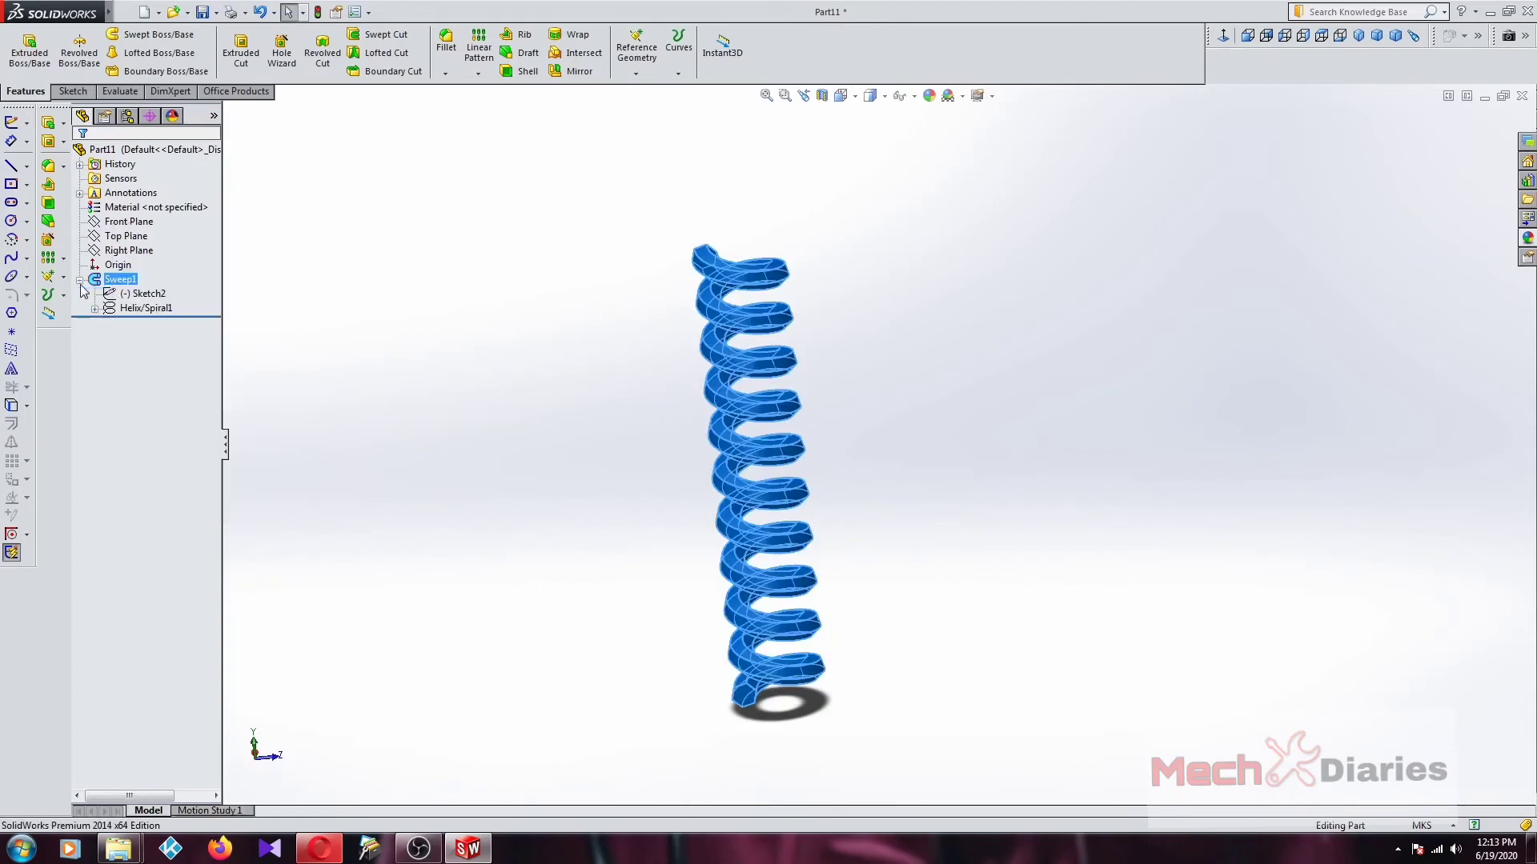
right_click(146, 294)
left_click(157, 261)
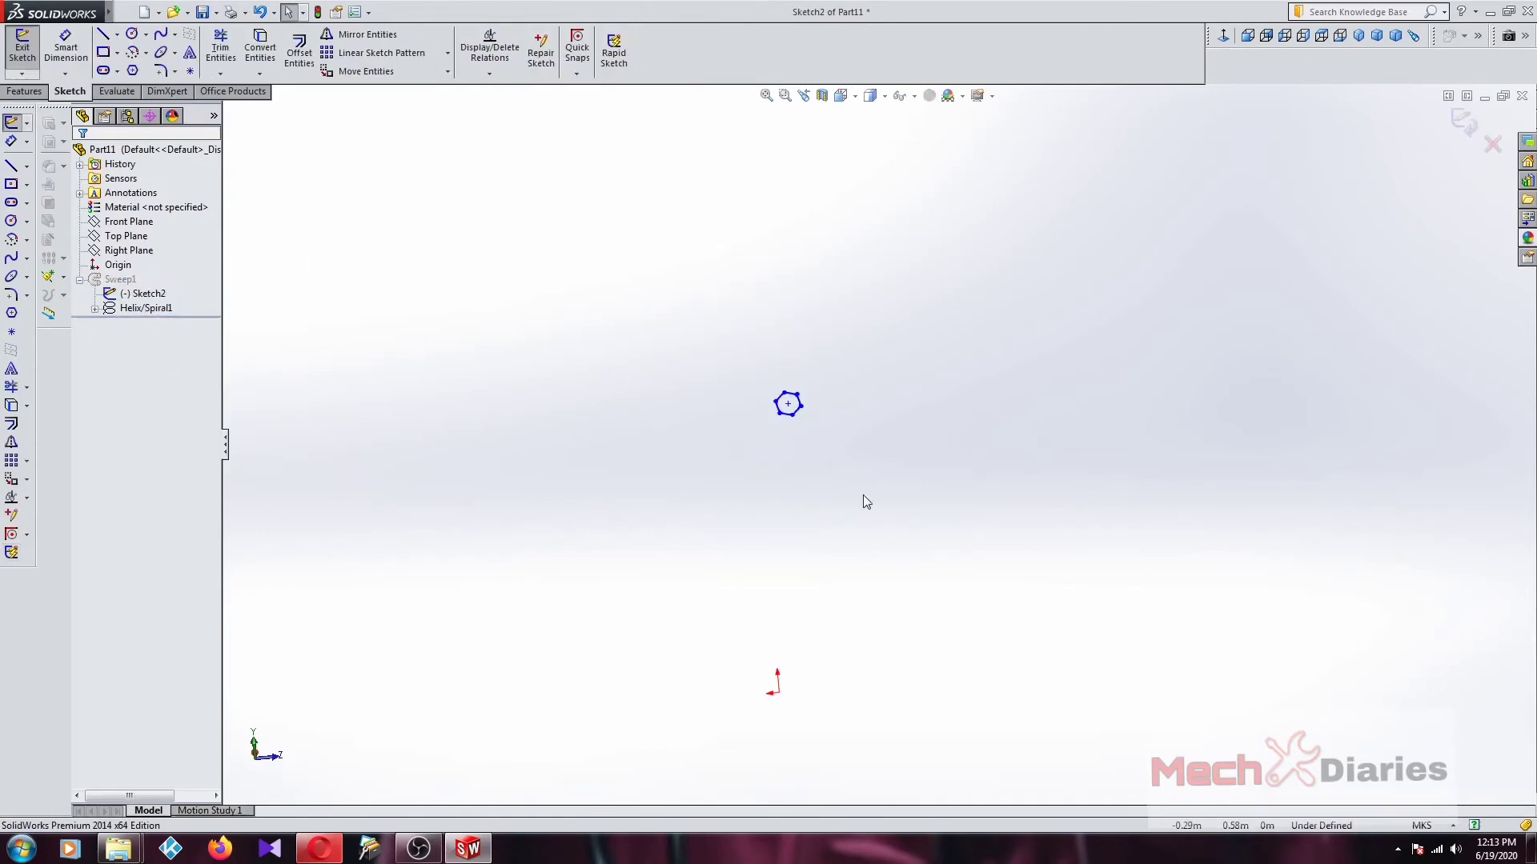
- Delete the hexagon edges and draw a radius 0.05 circle in its place, then rebuild
left_click_drag(821, 374, 746, 438)
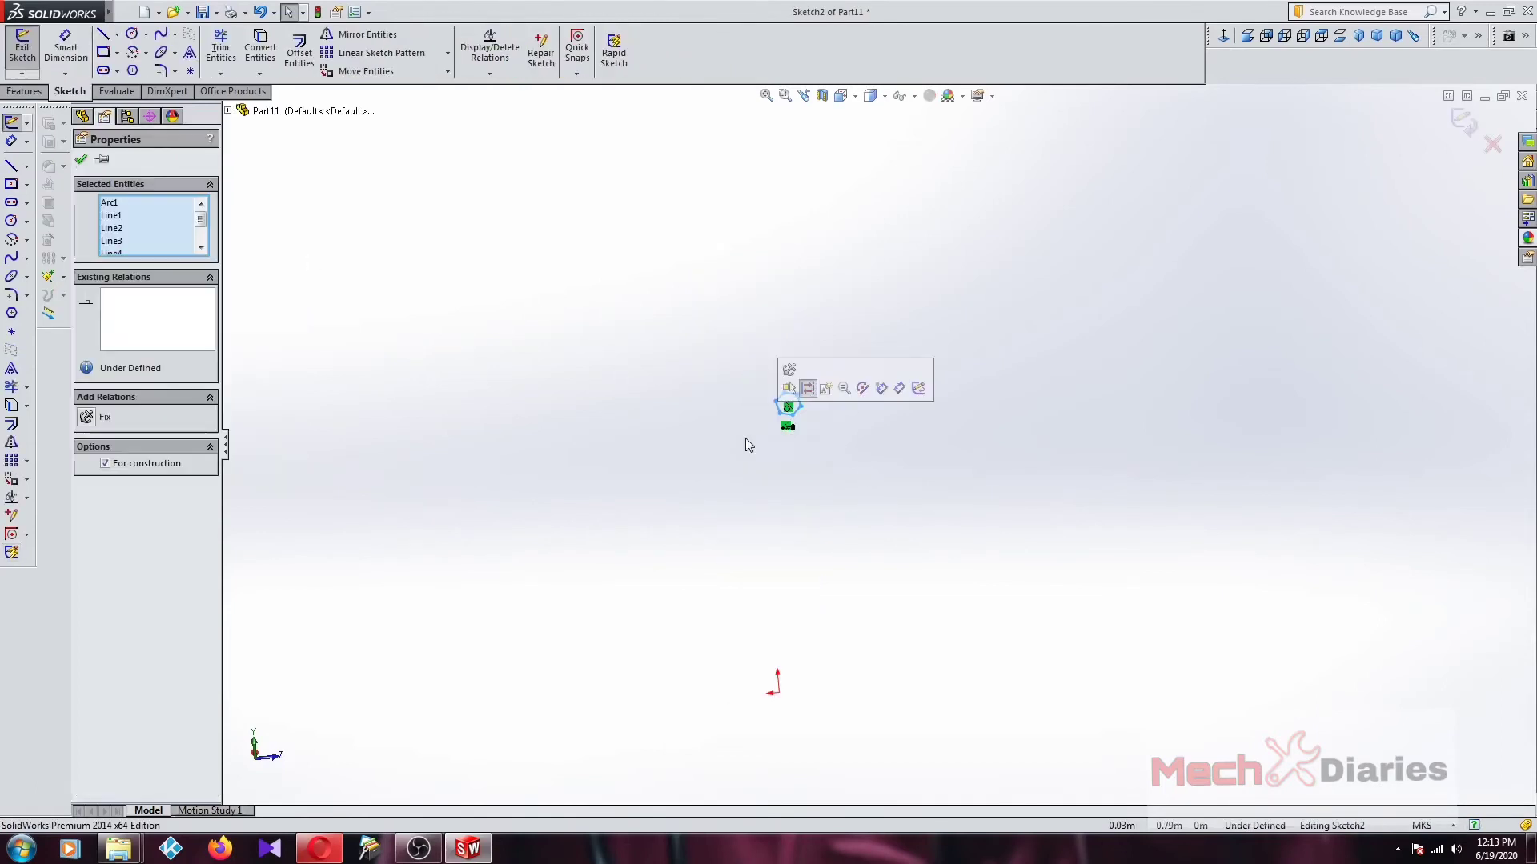
key("Delete")
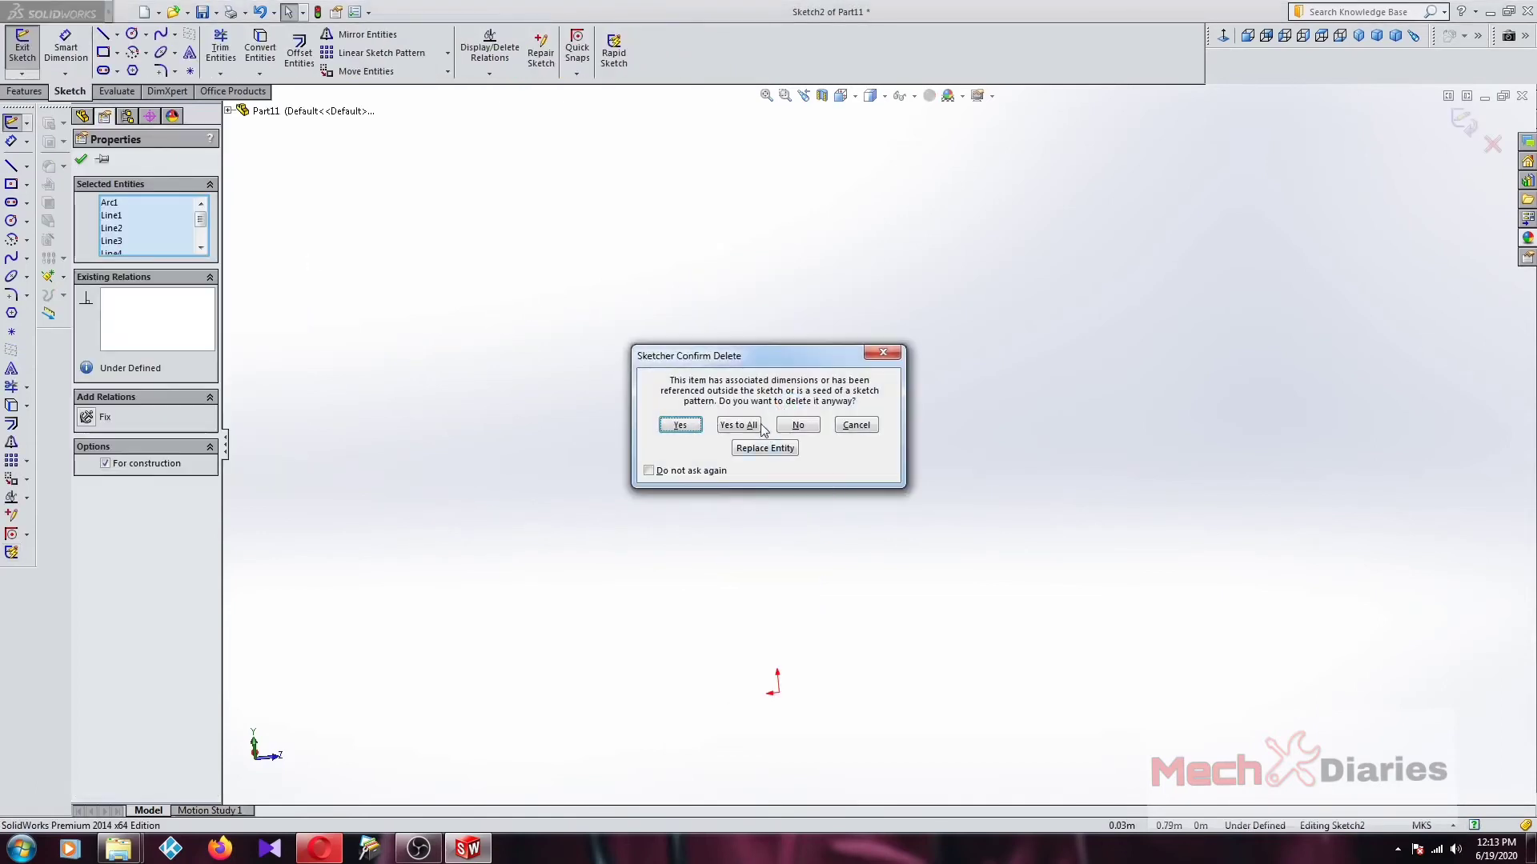
left_click(737, 425)
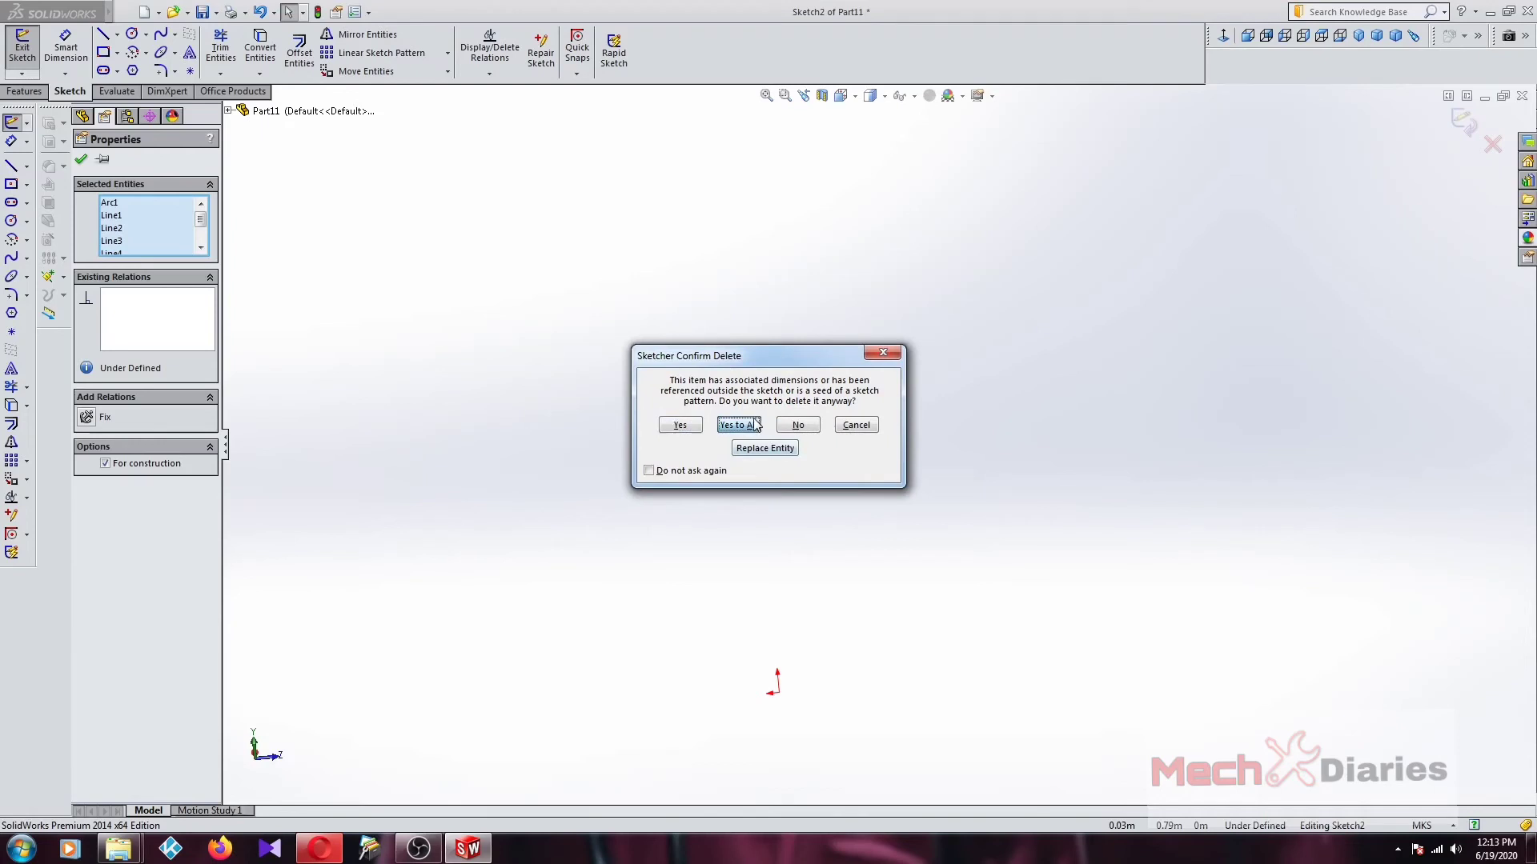
left_click(132, 34)
left_click(803, 394)
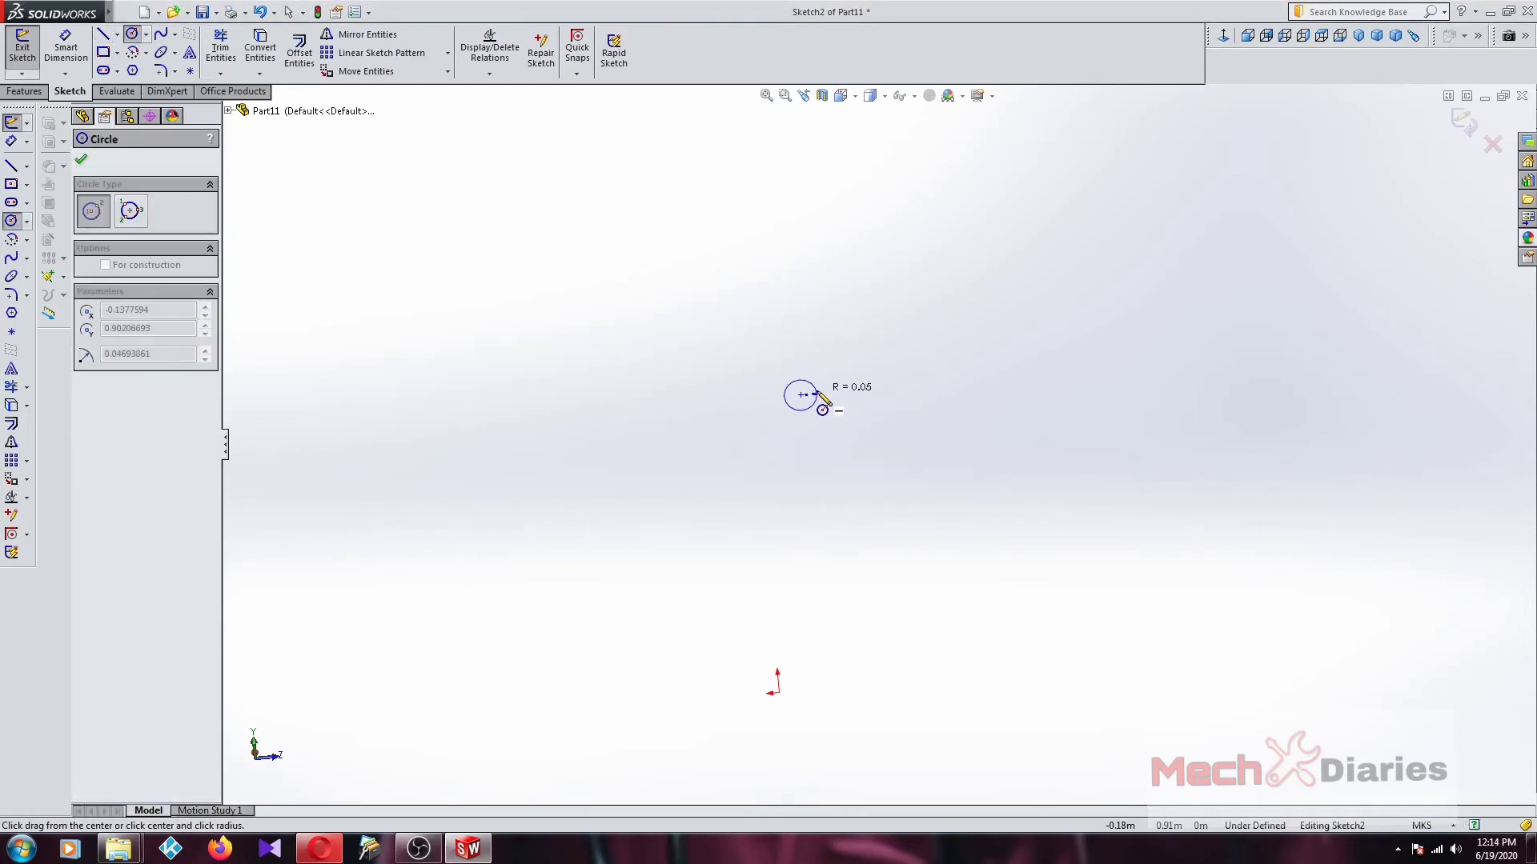
left_click(1461, 122)
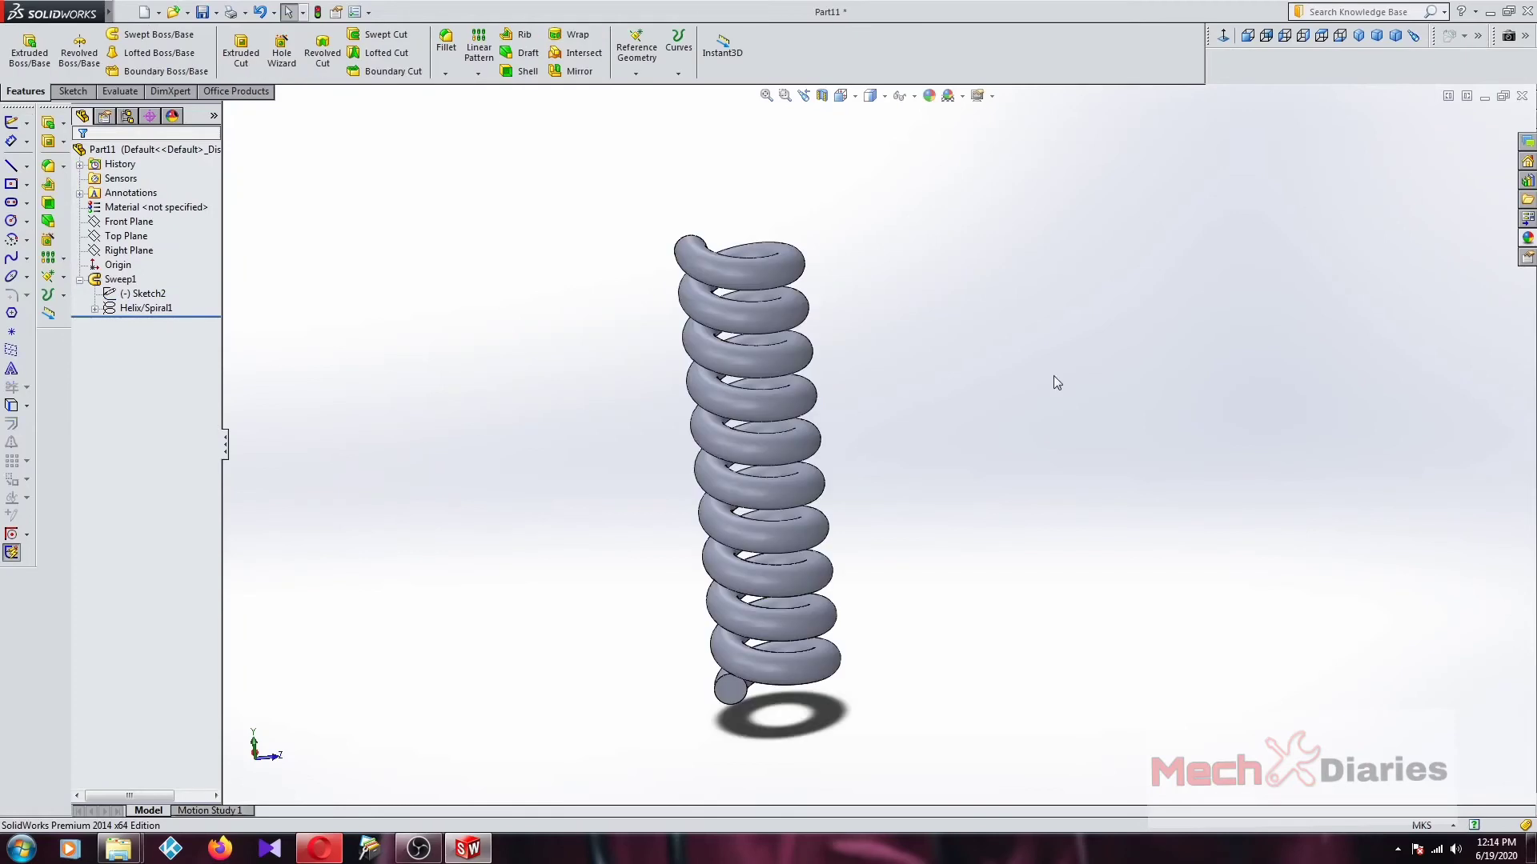
middle_click_drag(913, 453, 861, 518)
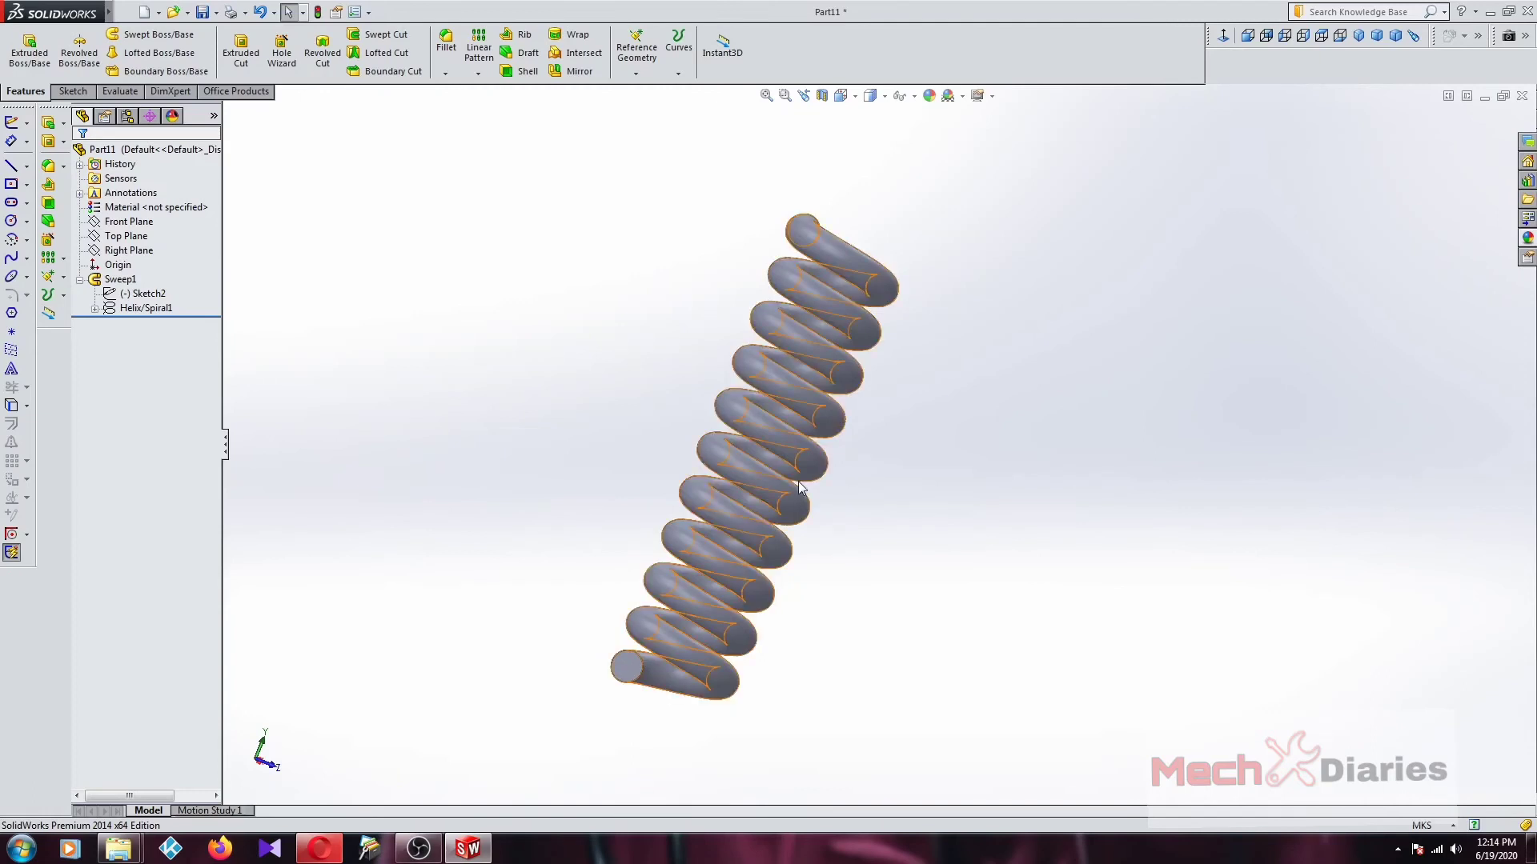
mouse_move(813, 453)
middle_mouse_down()
mouse_move(638, 446)
mouse_move(646, 584)
middle_mouse_up()
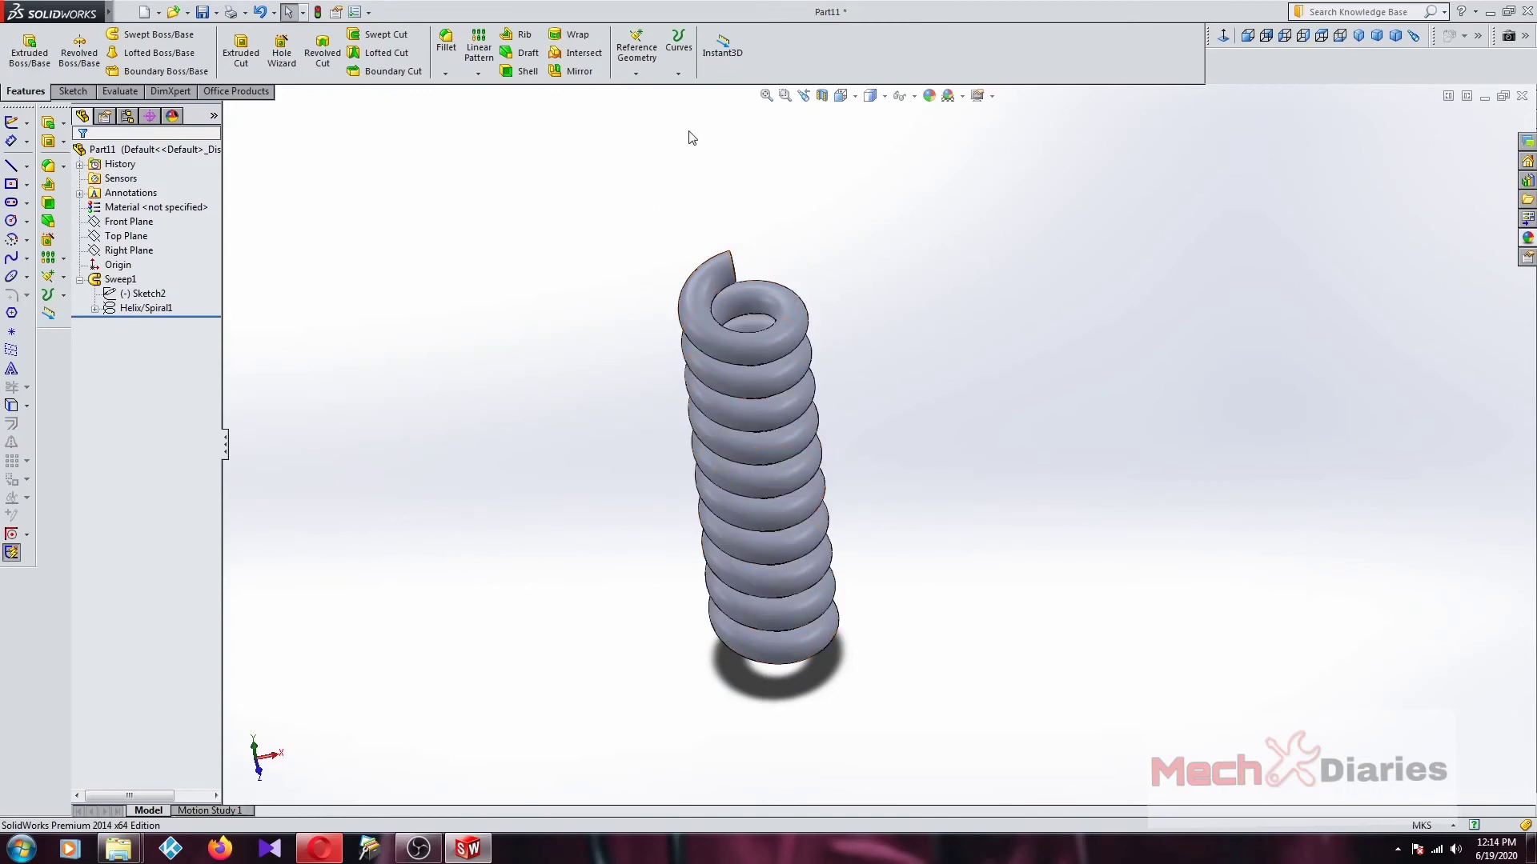
left_click(686, 78)
left_click(74, 93)
- View the spring face-on from the Right Plane and show the Features Curves list
left_click(128, 250)
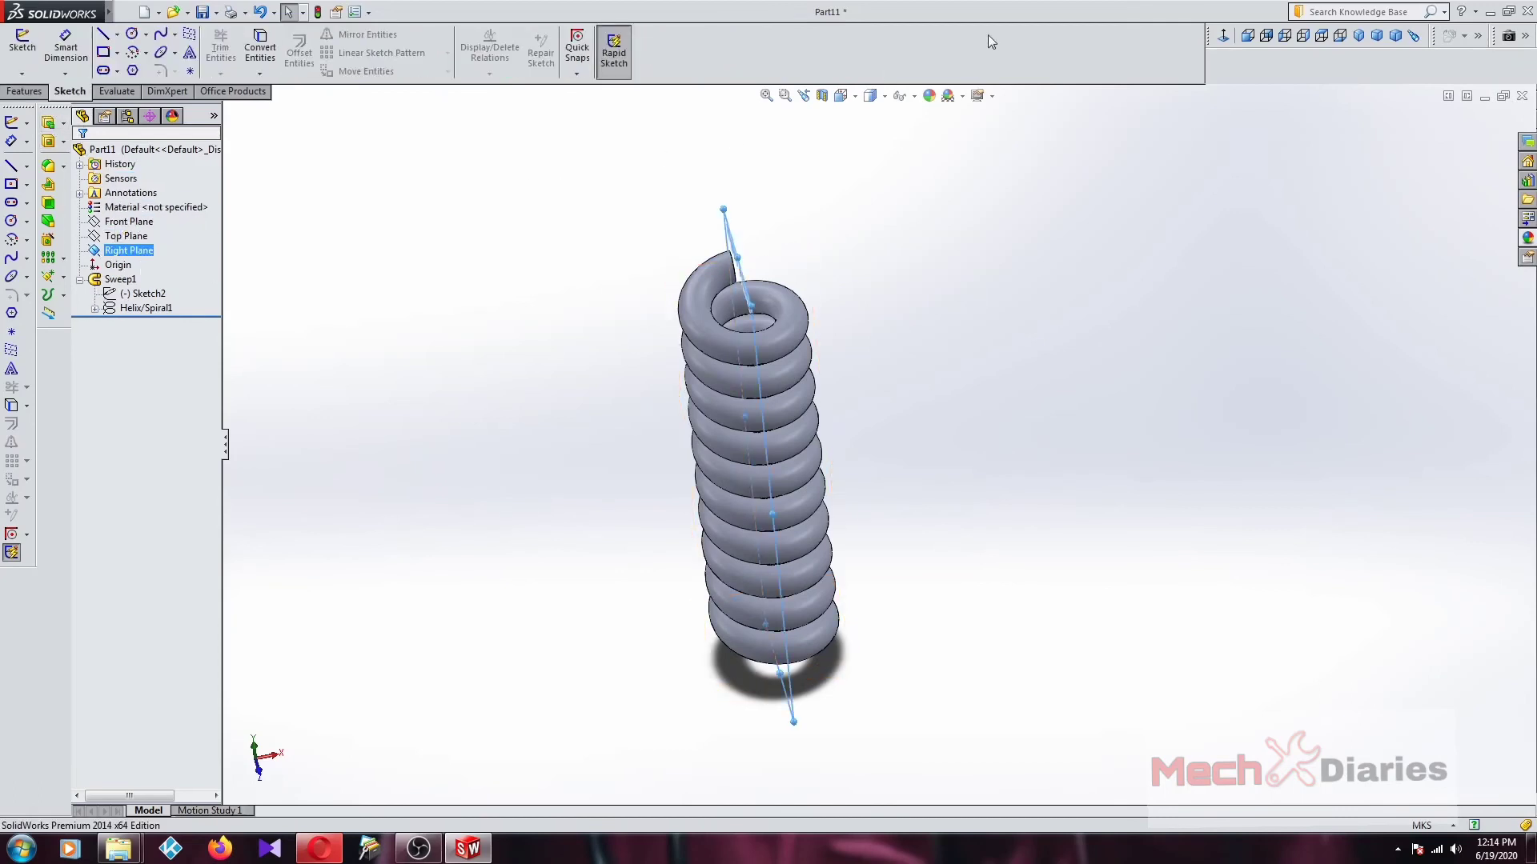
left_click(1222, 35)
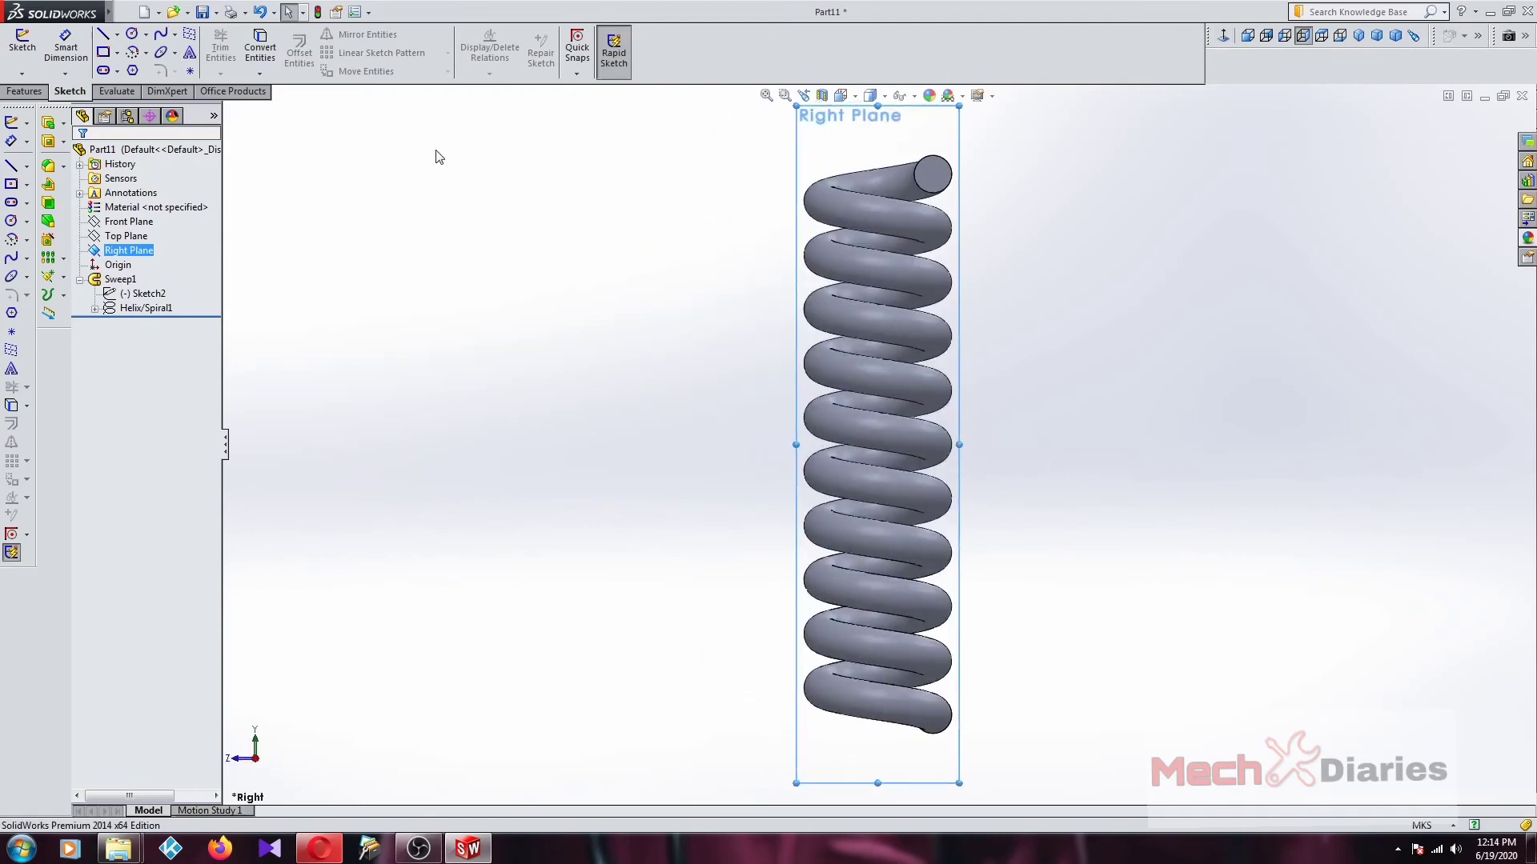
left_click(25, 92)
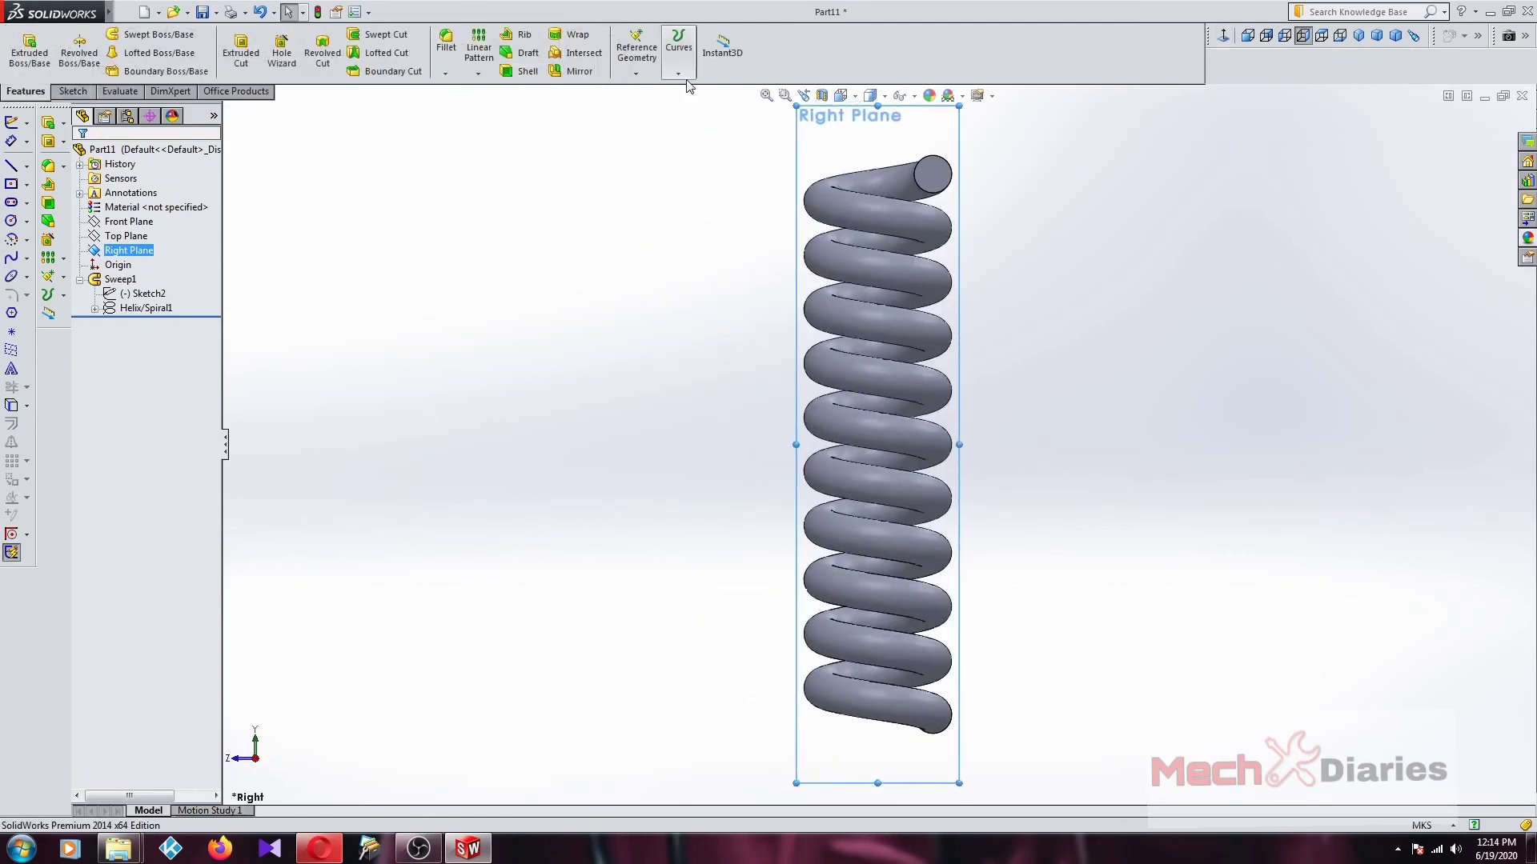
left_click(679, 73)
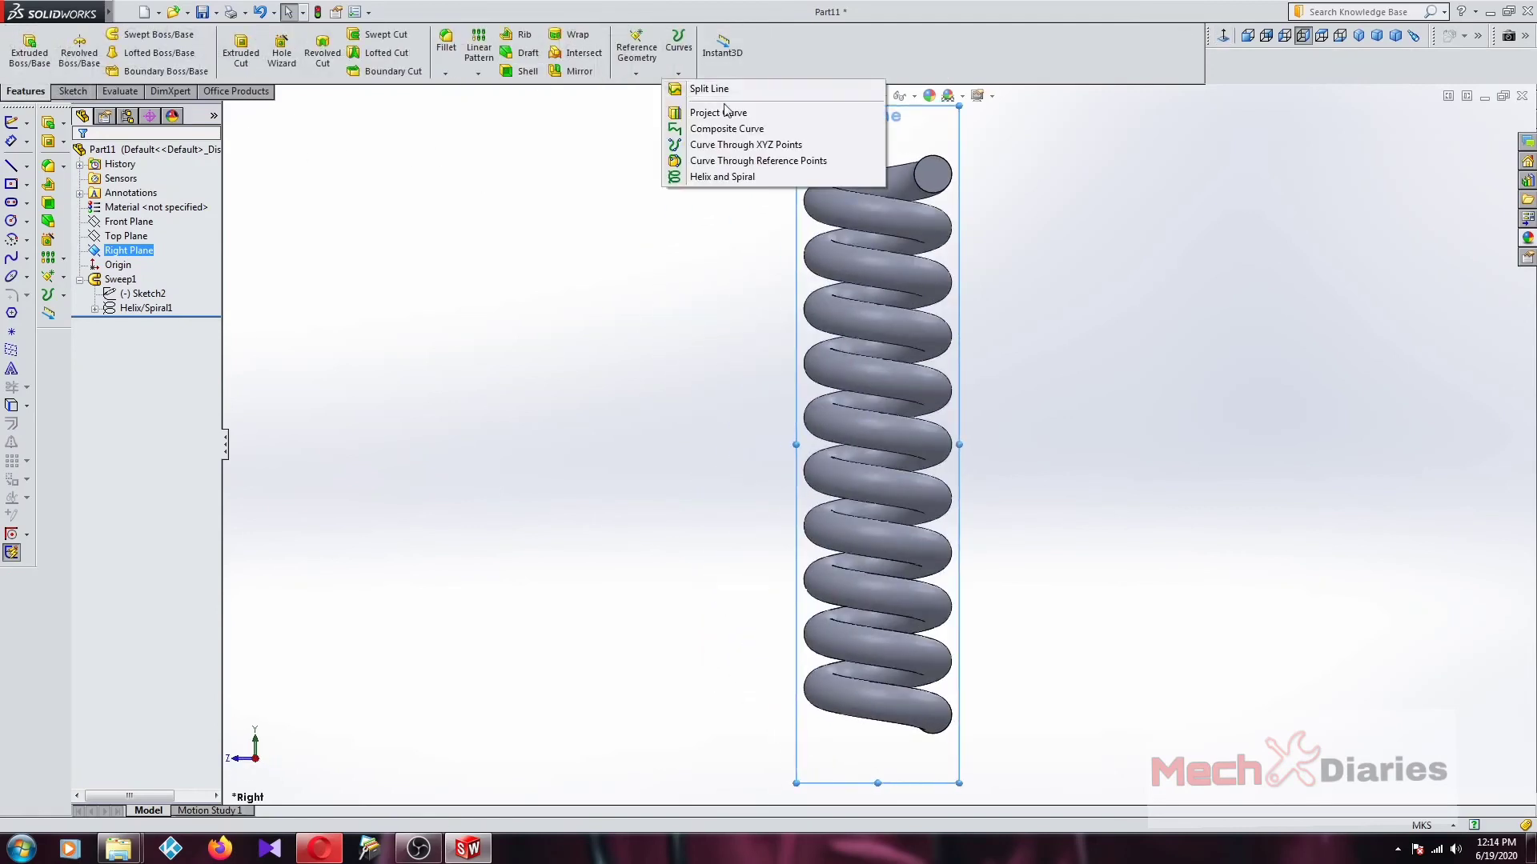